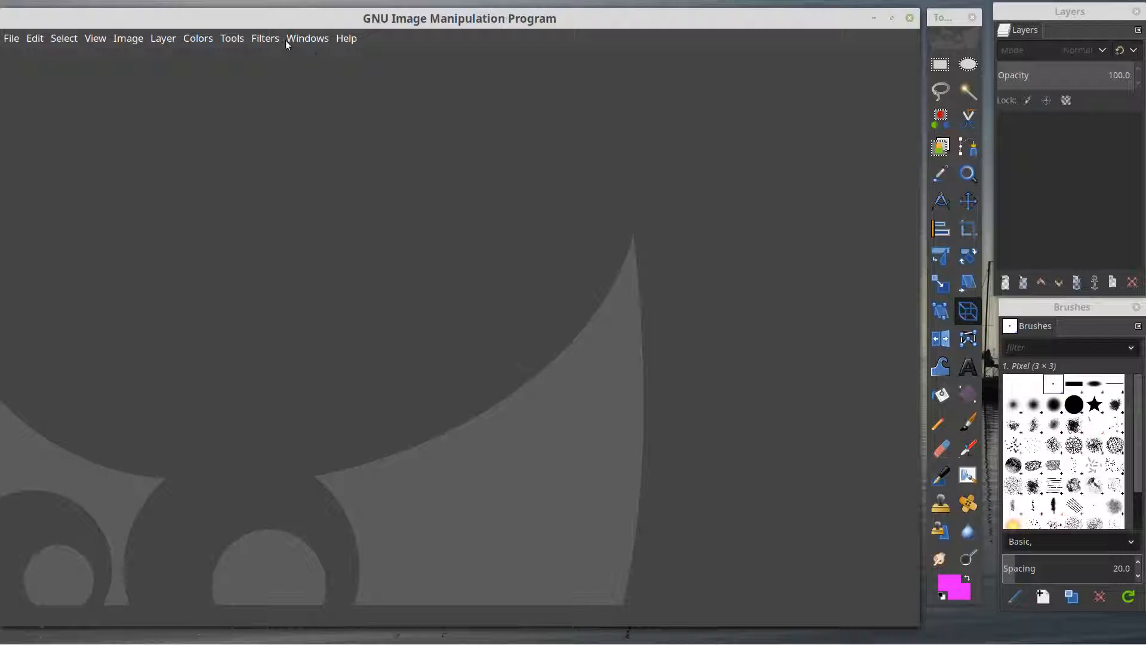
pyautogui.click(83, 36)
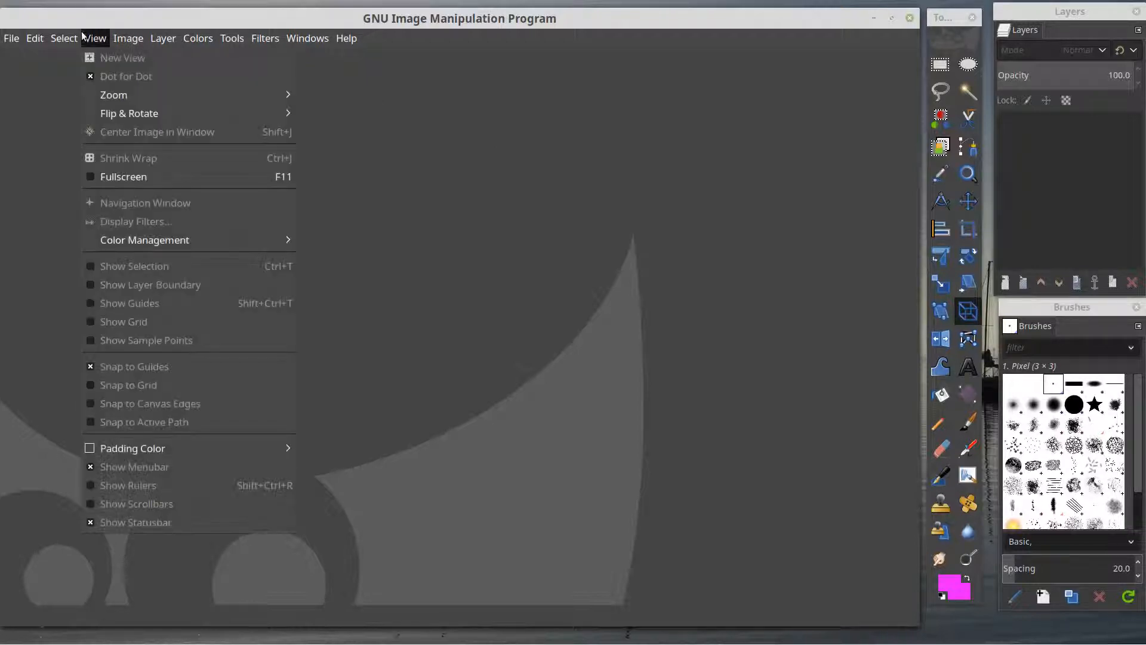
pyautogui.moveTo(294, 38)
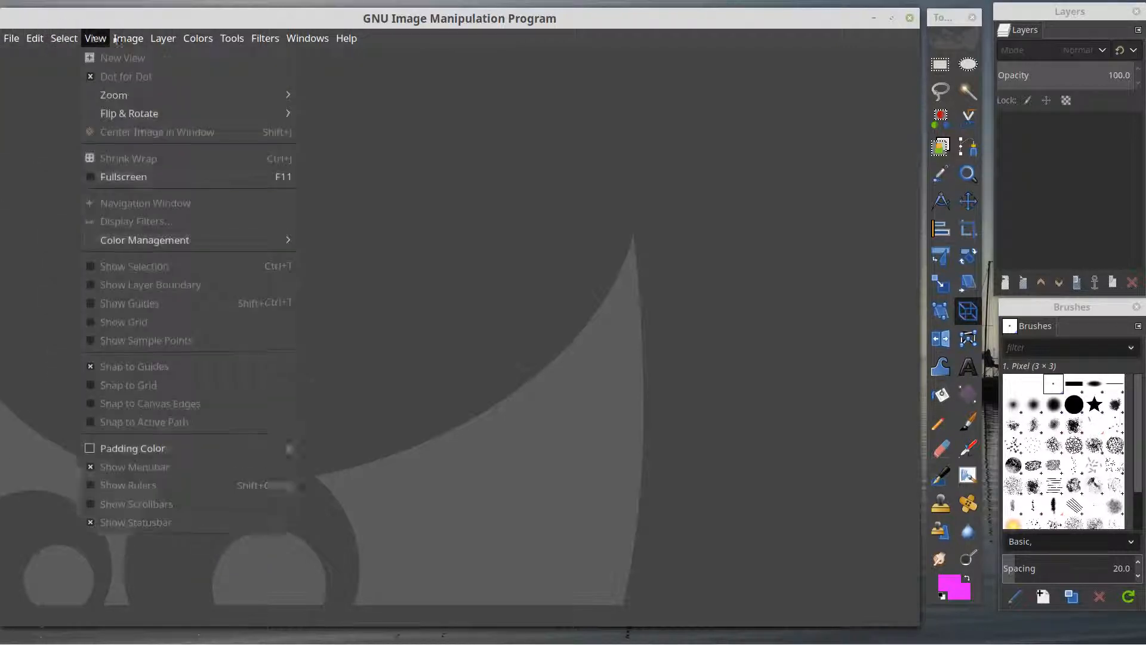
pyautogui.click(696, 202)
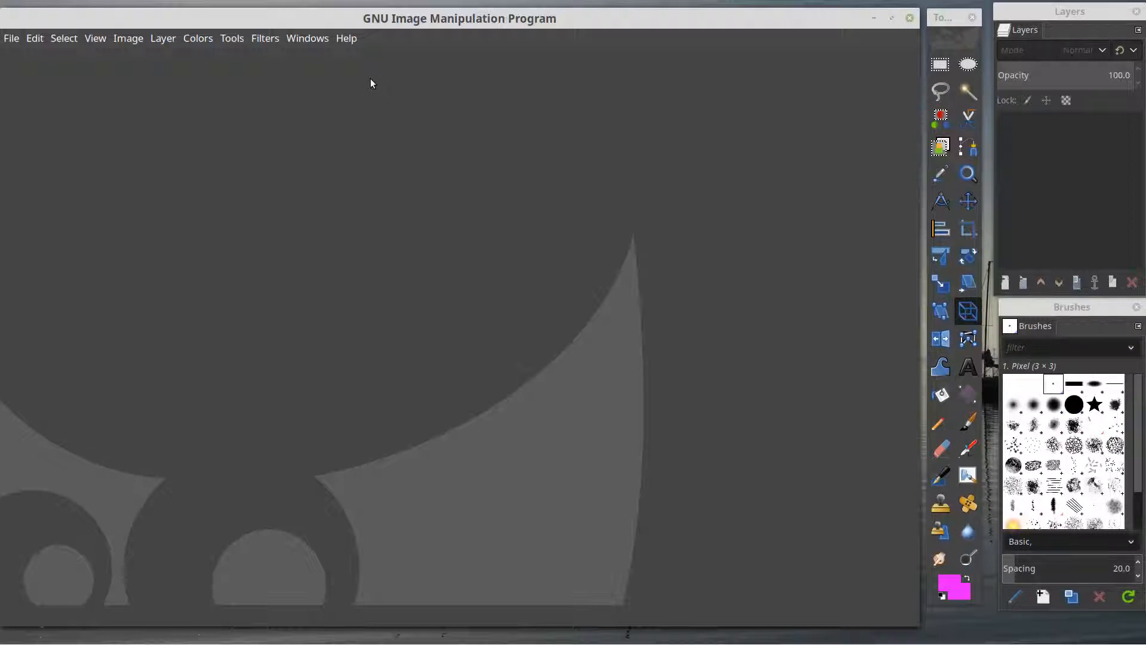
pyautogui.click(297, 39)
pyautogui.moveTo(297, 64)
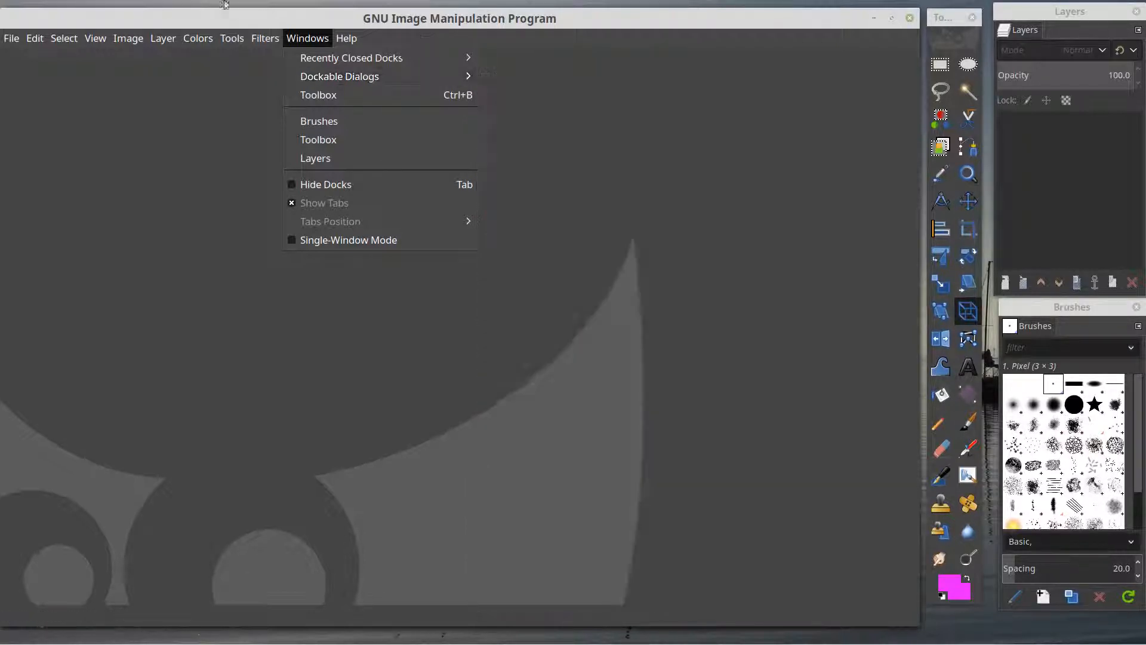
pyautogui.moveTo(226, 40)
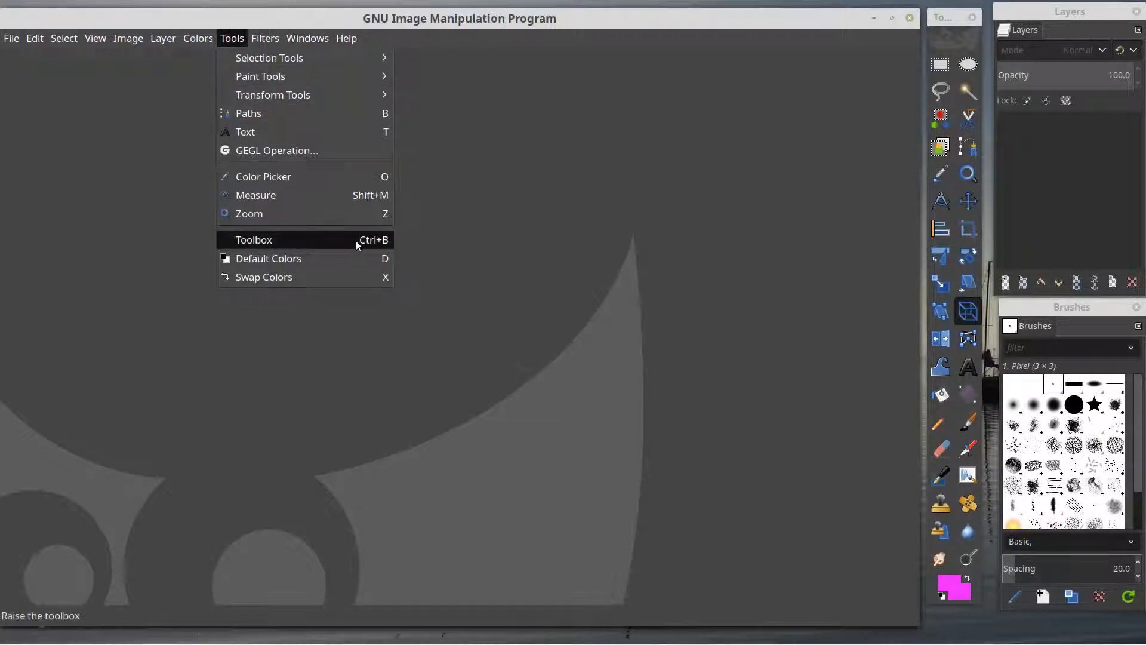
pyautogui.click(472, 239)
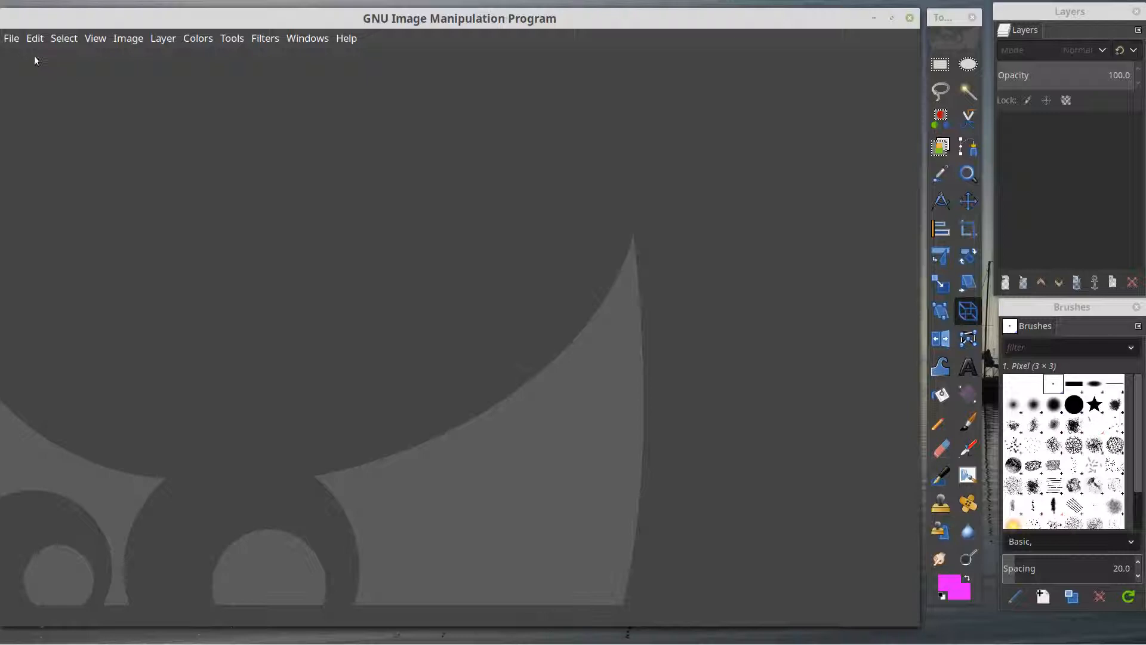
# Create a new 1920 × 1080 px RGB image at 300 ppi, filled with the background color.
pyautogui.click(11, 38)
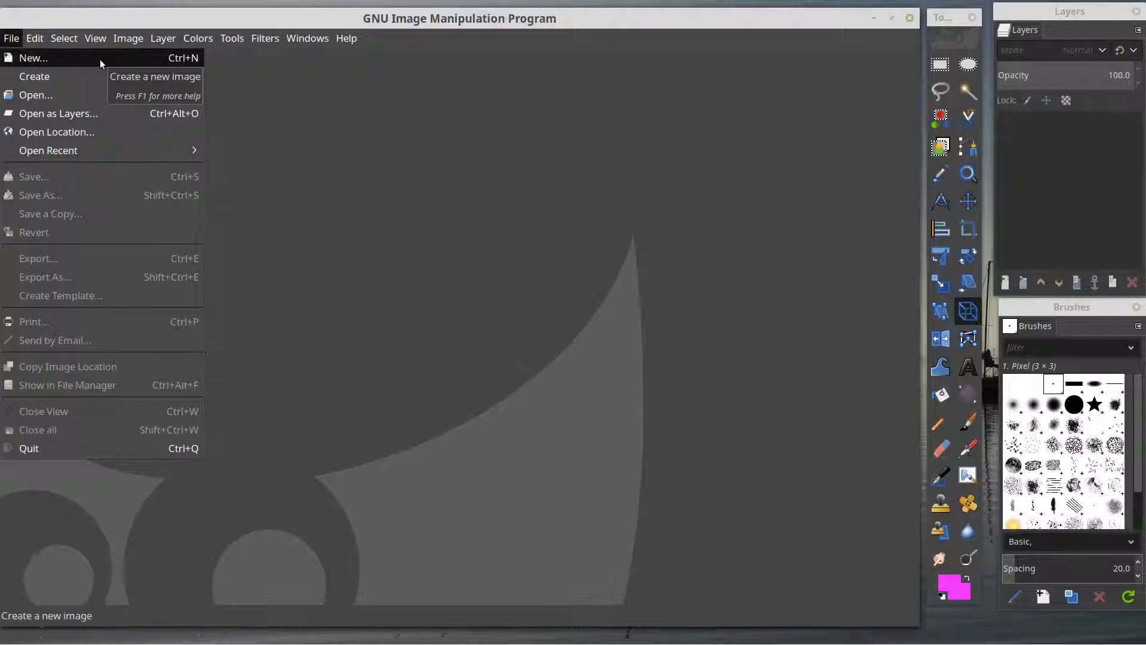
pyautogui.click(378, 140)
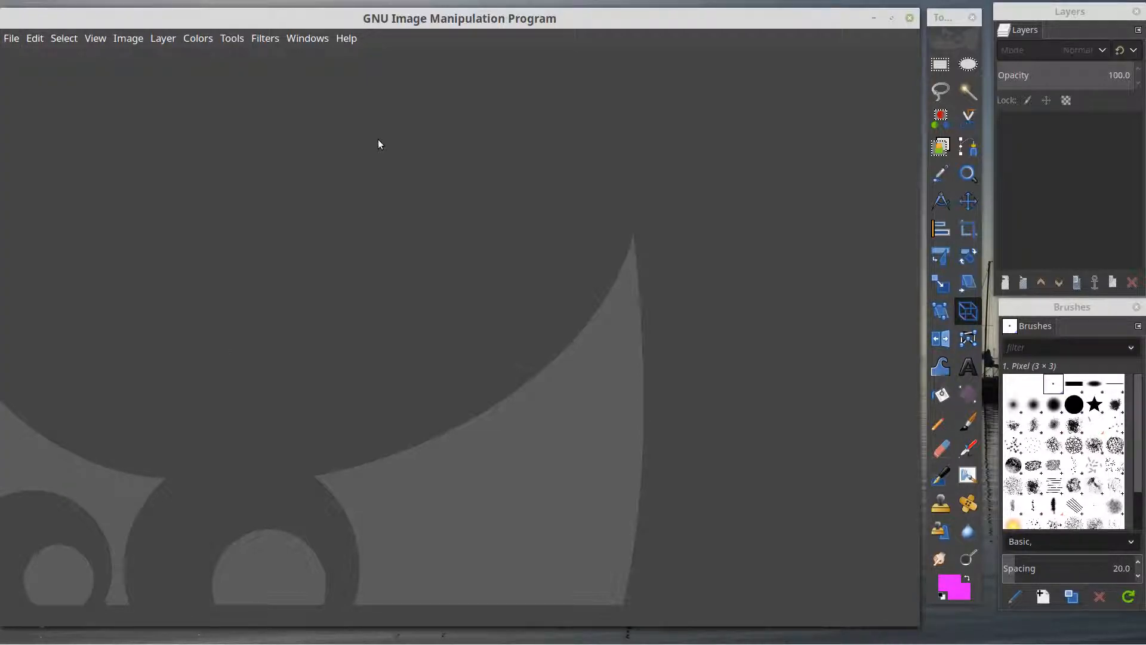
pyautogui.hotkey('ctrl', 'n')
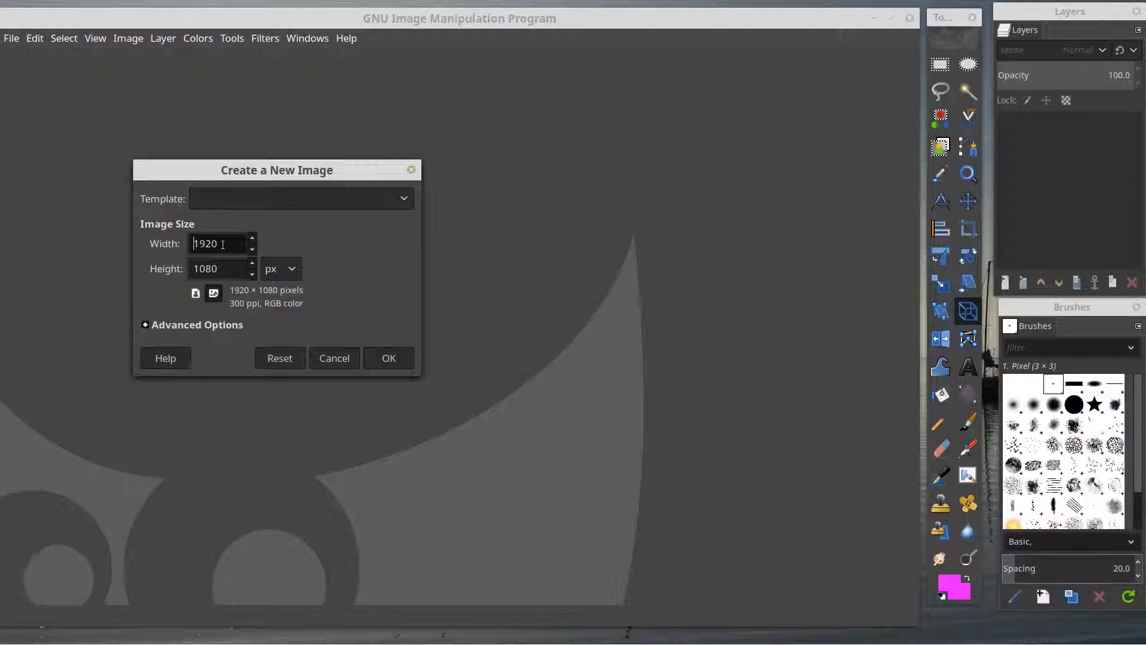
pyautogui.click(184, 324)
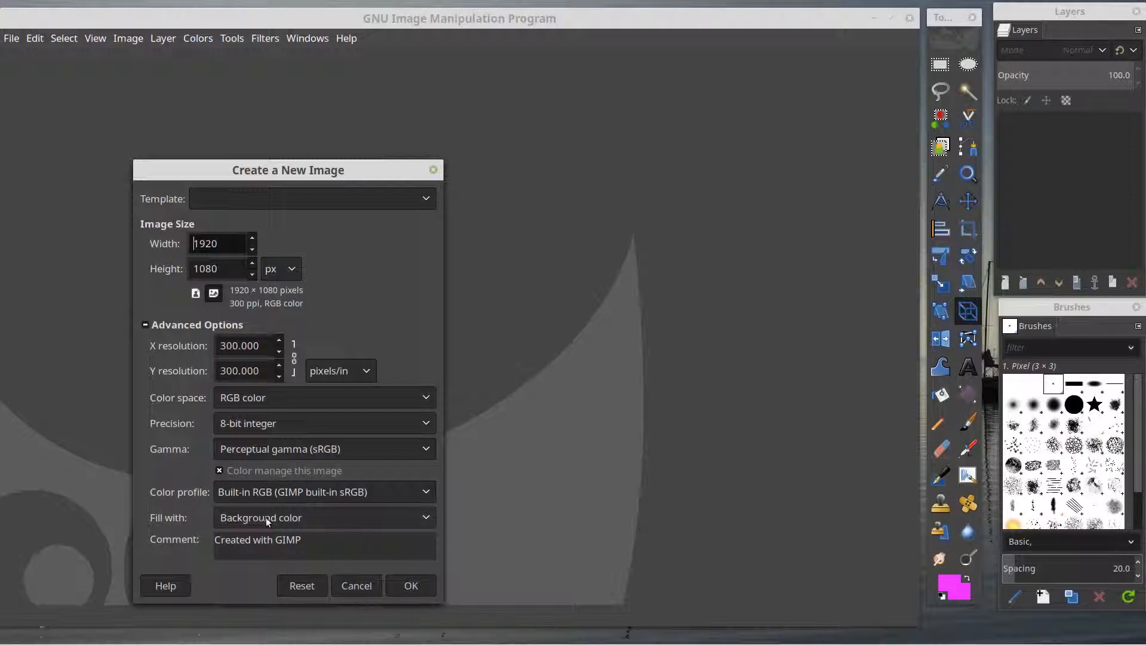
pyautogui.click(409, 586)
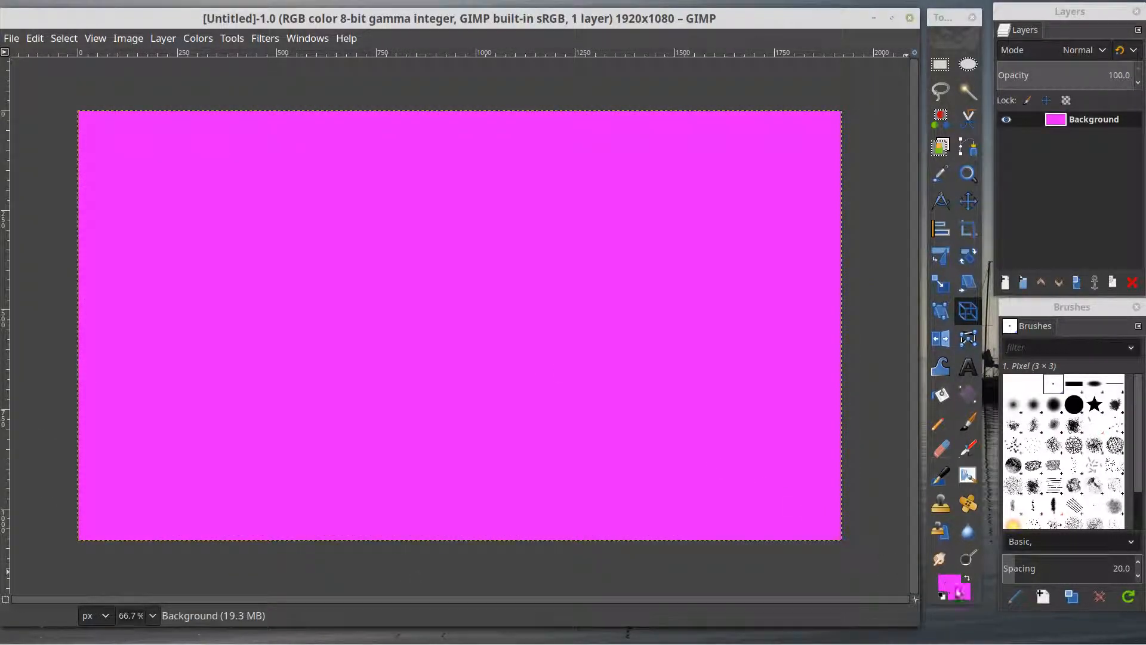
# Set the foreground color to teal 05bdb9 and fill the Background layer with it using Bucket Fill.
pyautogui.click(949, 588)
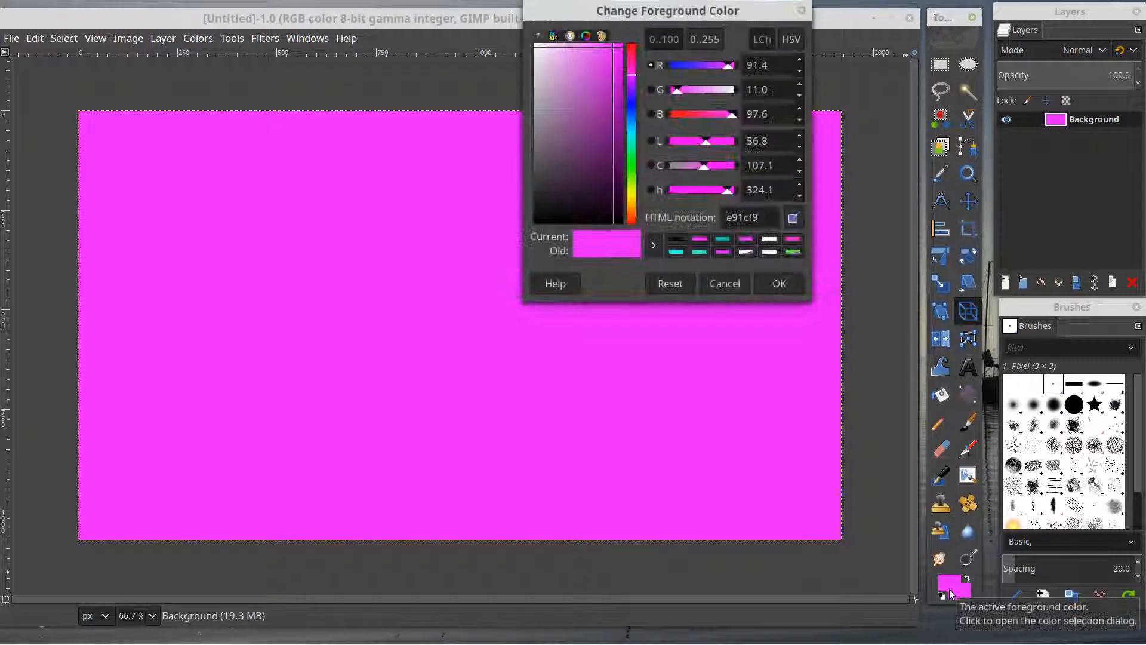
pyautogui.click(723, 240)
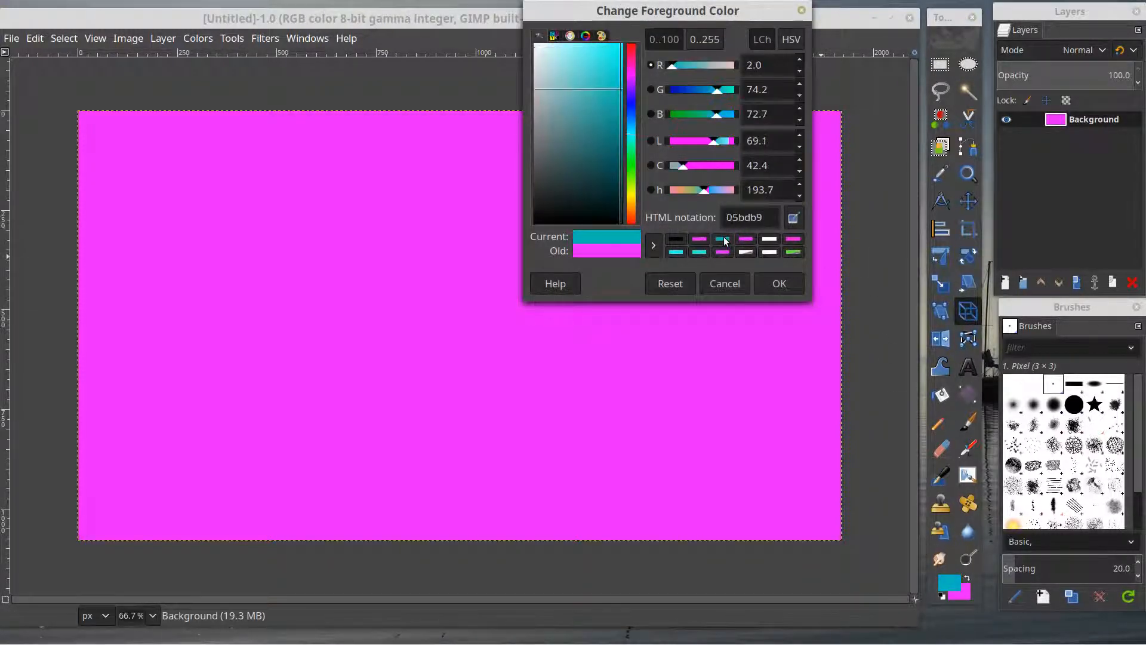
pyautogui.click(779, 284)
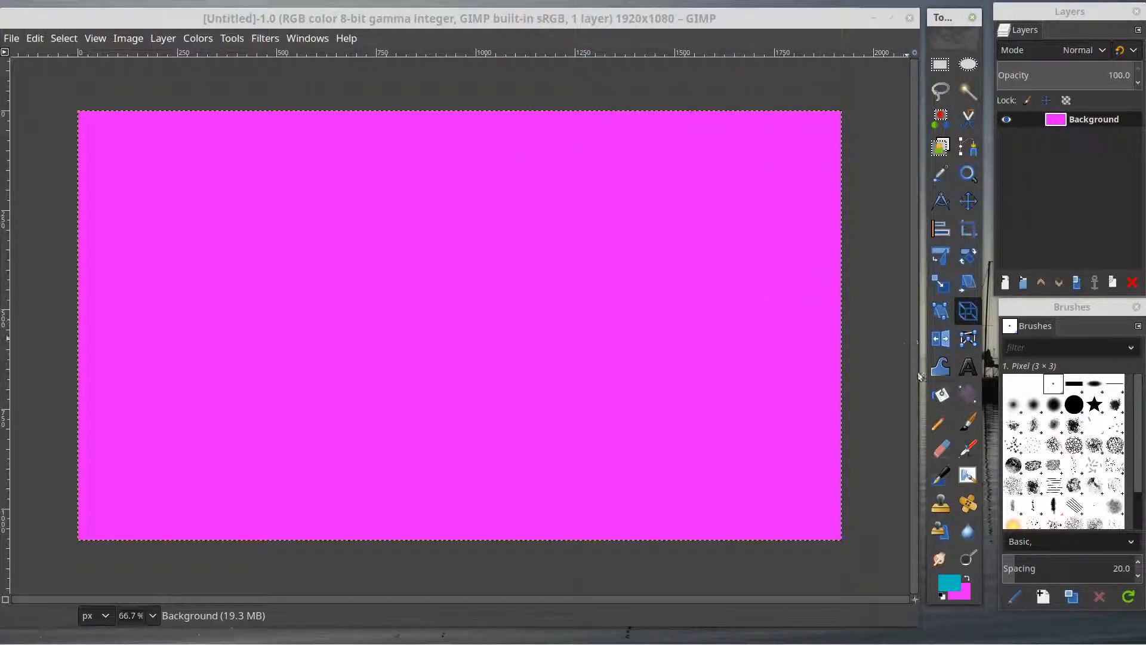
pyautogui.click(941, 394)
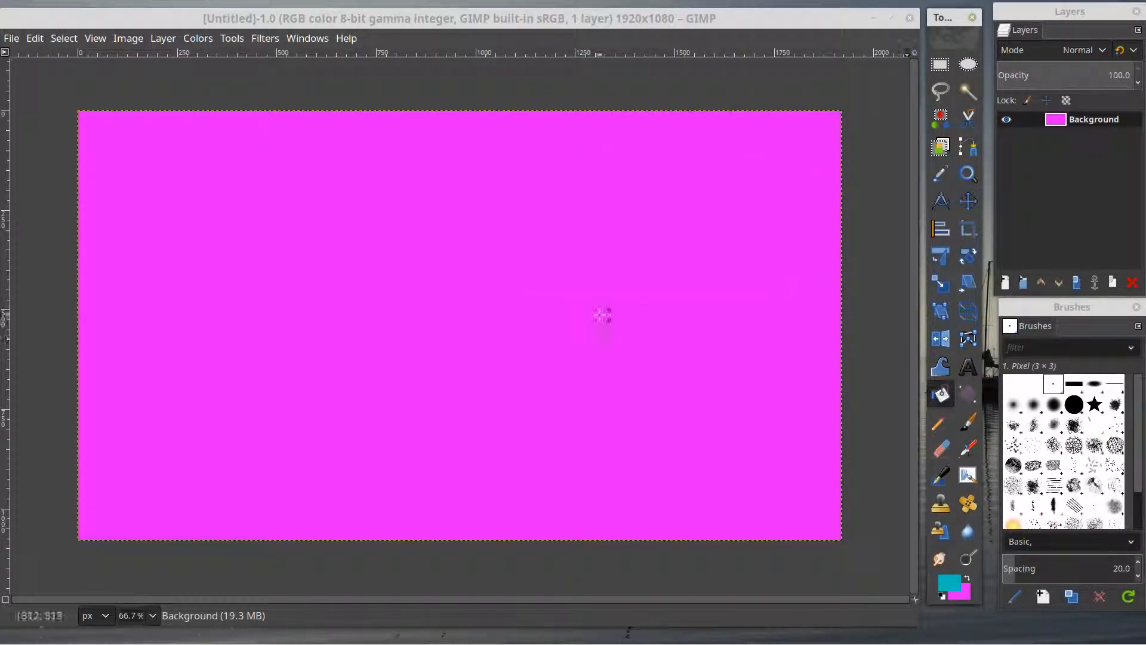
pyautogui.click(600, 315)
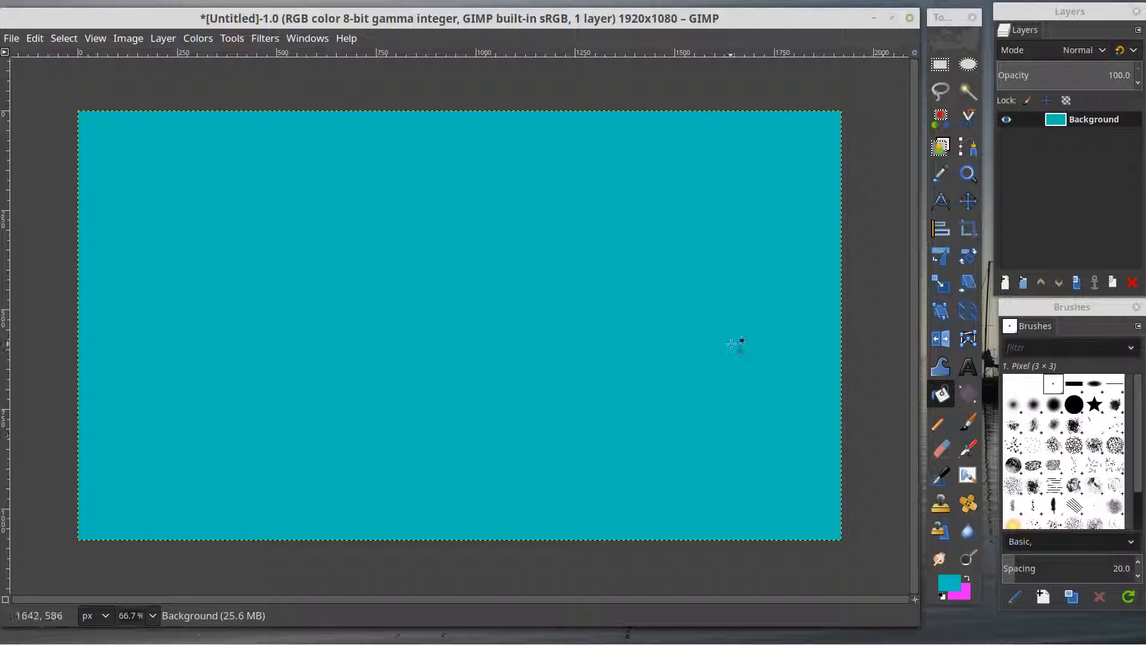
# Draw a text box with the Text tool near the canvas's upper-left corner and resize it to about 1430 × 580 px.
pyautogui.click(229, 40)
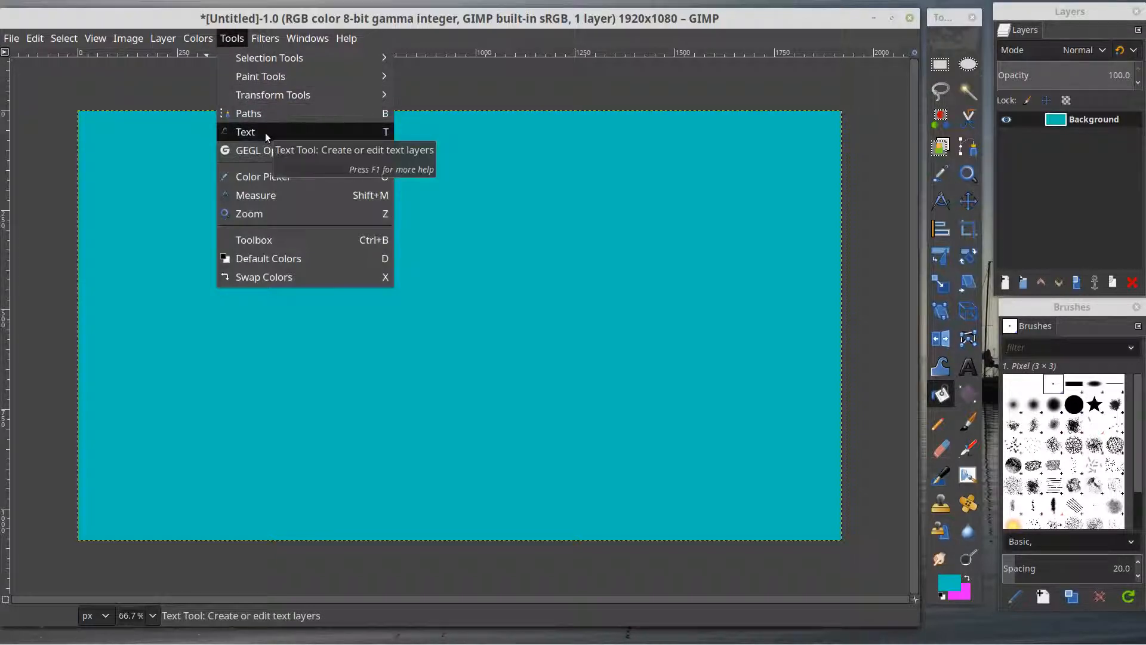
pyautogui.click(603, 349)
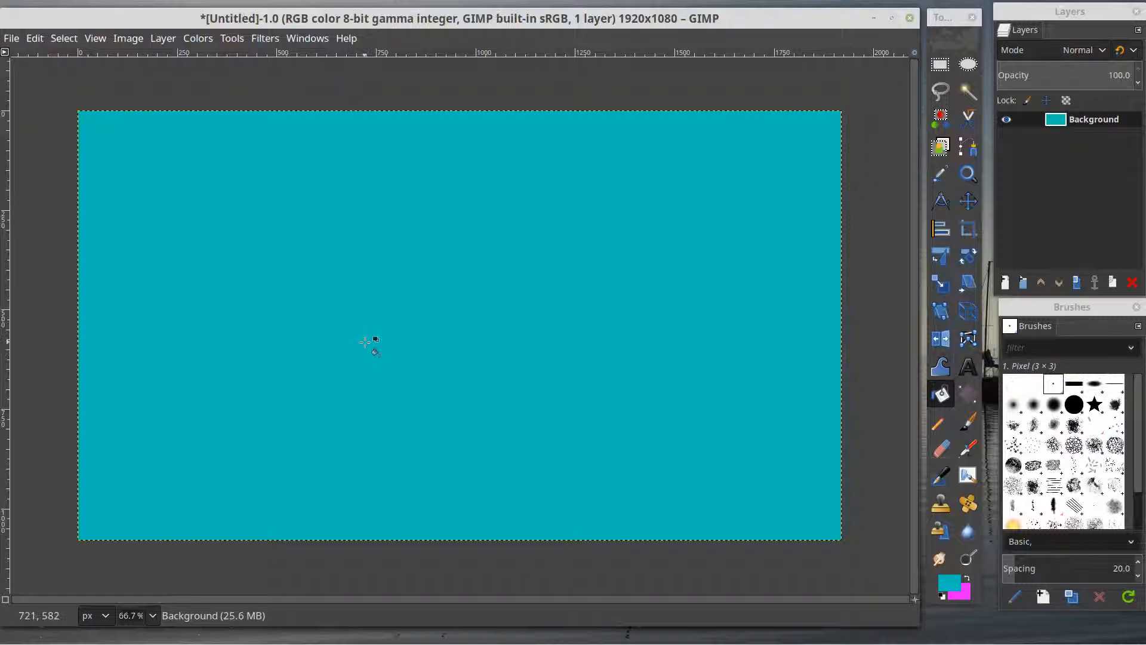
pyautogui.press('t')
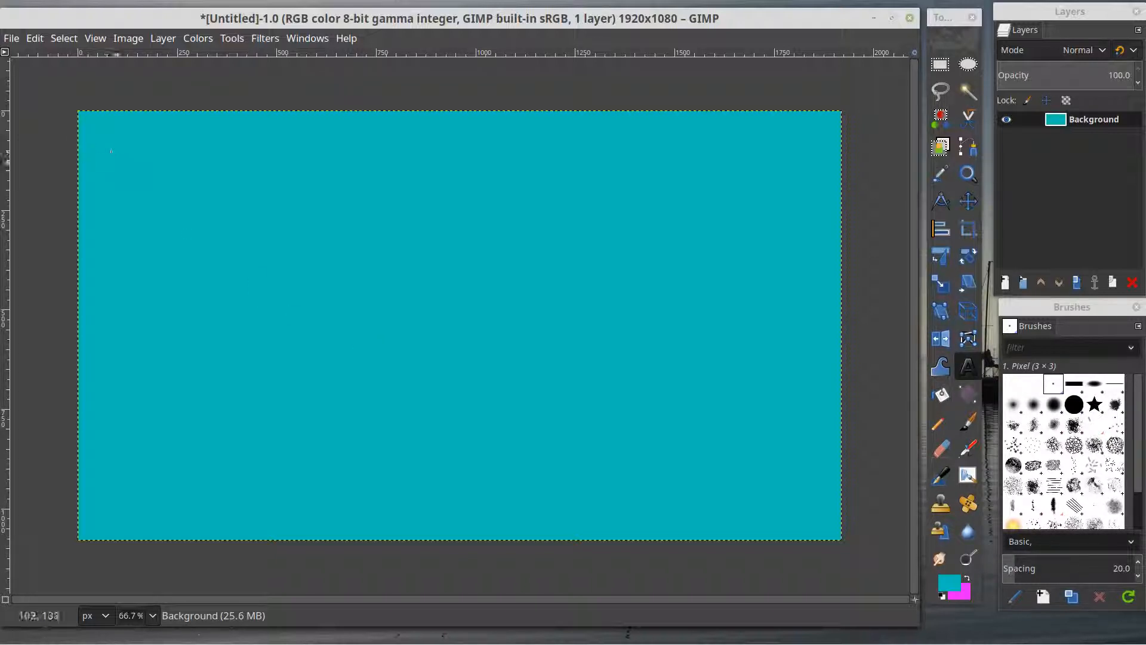
pyautogui.moveTo(103, 160); pyautogui.dragTo(814, 386)
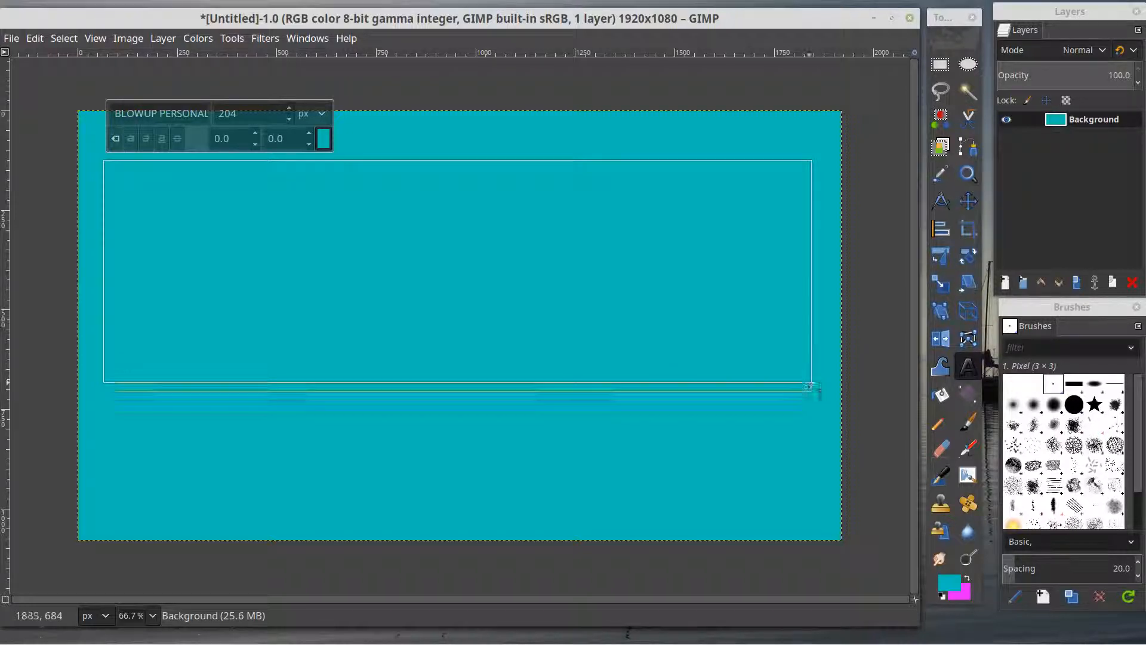
pyautogui.moveTo(437, 389); pyautogui.dragTo(430, 434)
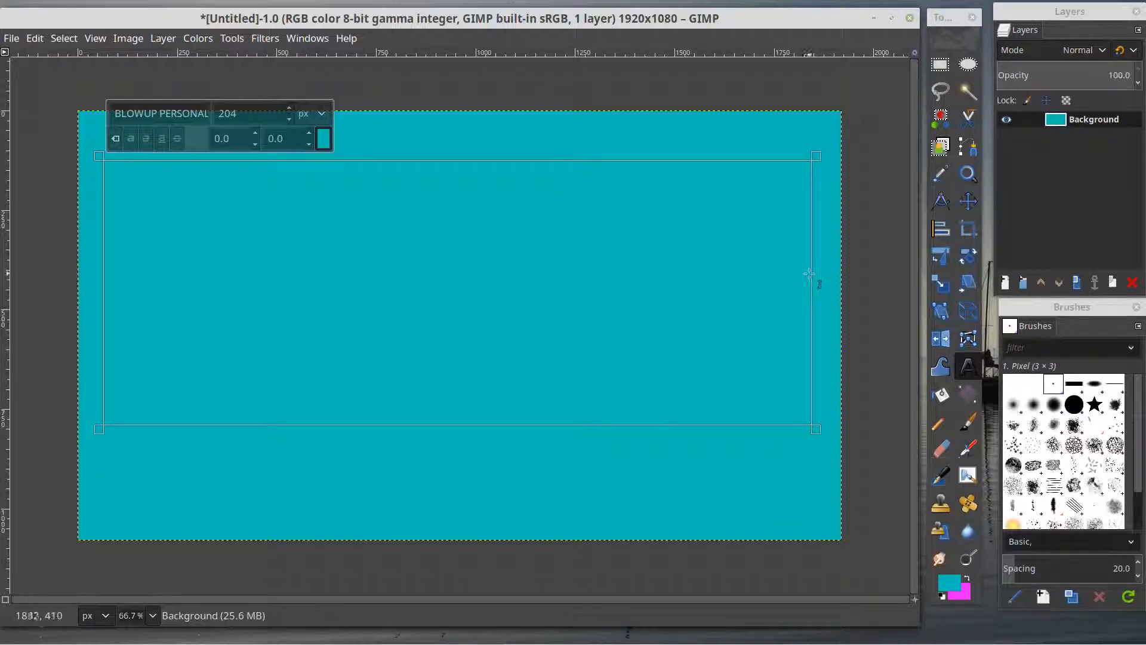
pyautogui.moveTo(820, 275)
pyautogui.mouseDown()
pyautogui.moveTo(604, 266)
pyautogui.moveTo(850, 270)
pyautogui.moveTo(822, 274)
pyautogui.mouseUp()
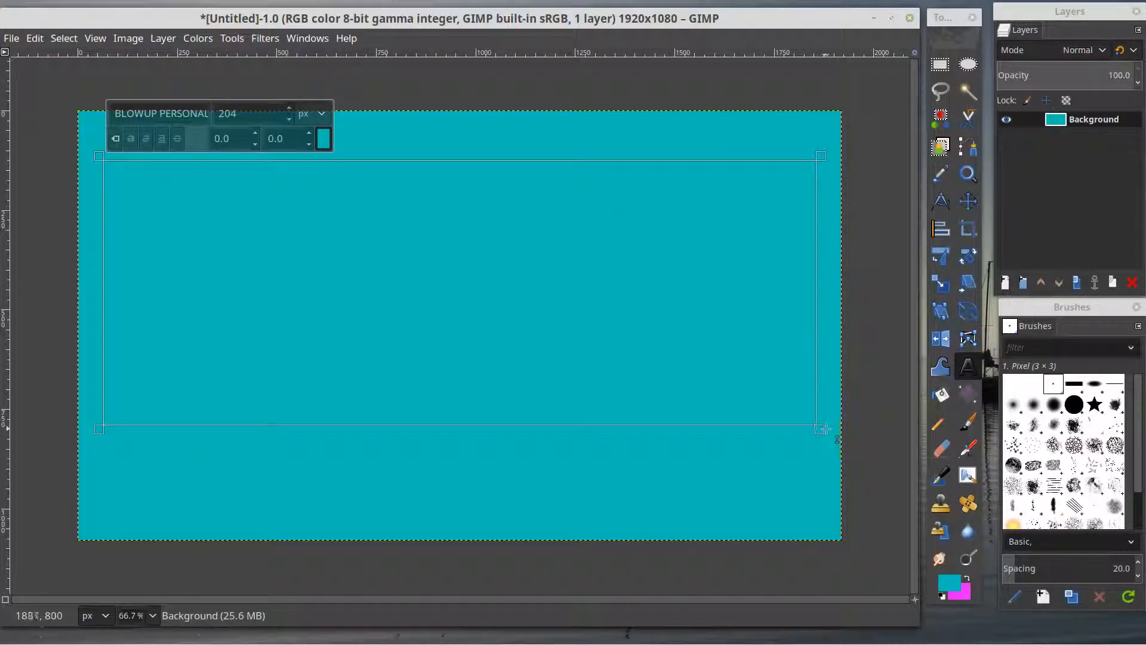
pyautogui.moveTo(820, 427); pyautogui.dragTo(676, 394)
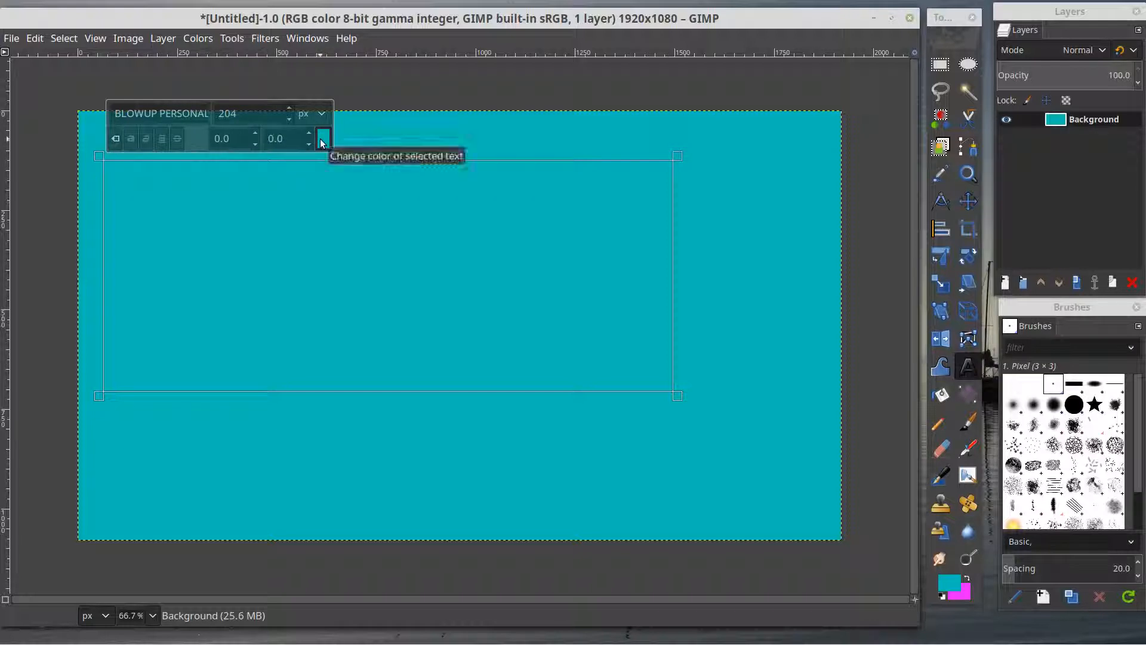
# Show and enlarge the Text tool's options, and set the text color to white (ffffff).
pyautogui.doubleClick(972, 368)
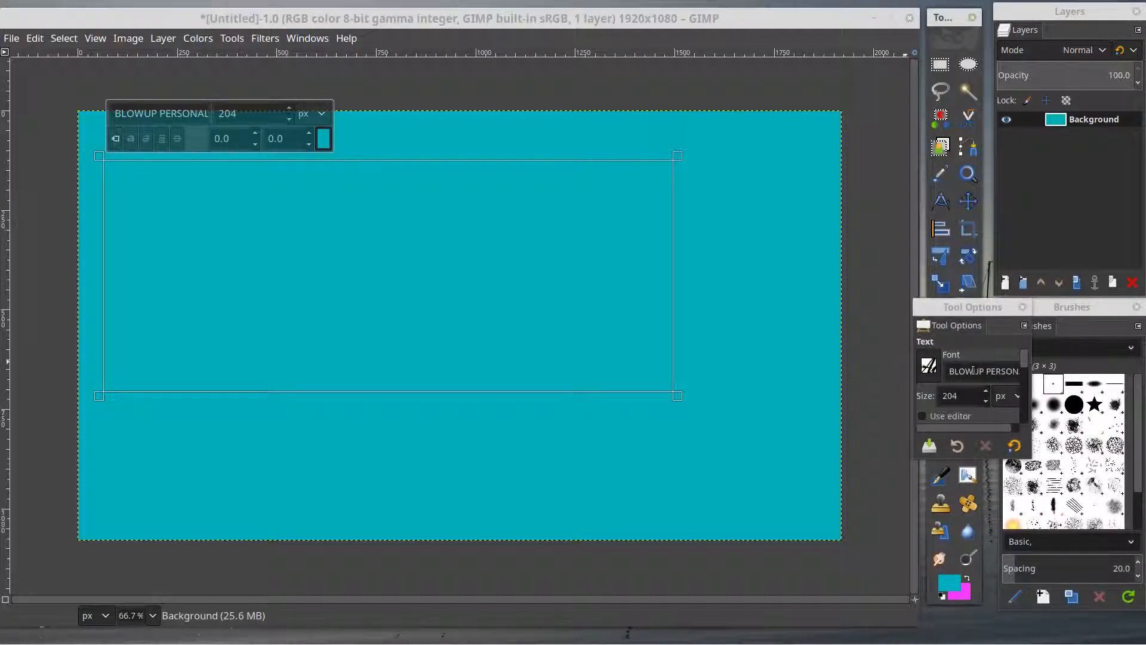
pyautogui.moveTo(921, 454); pyautogui.dragTo(844, 631)
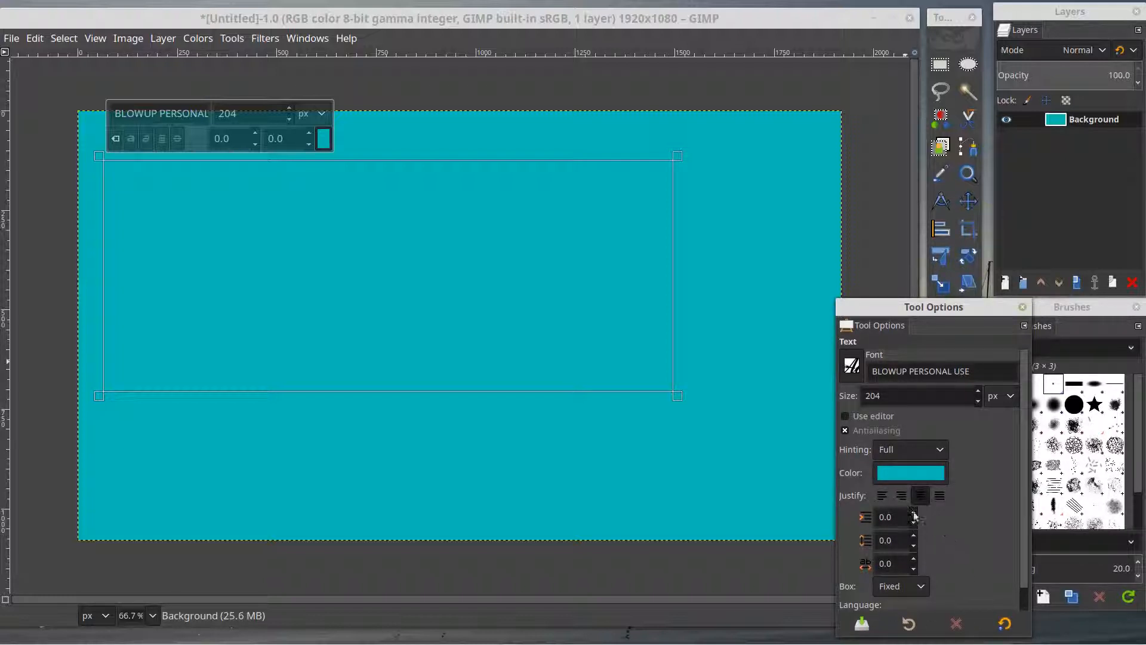
pyautogui.click(912, 475)
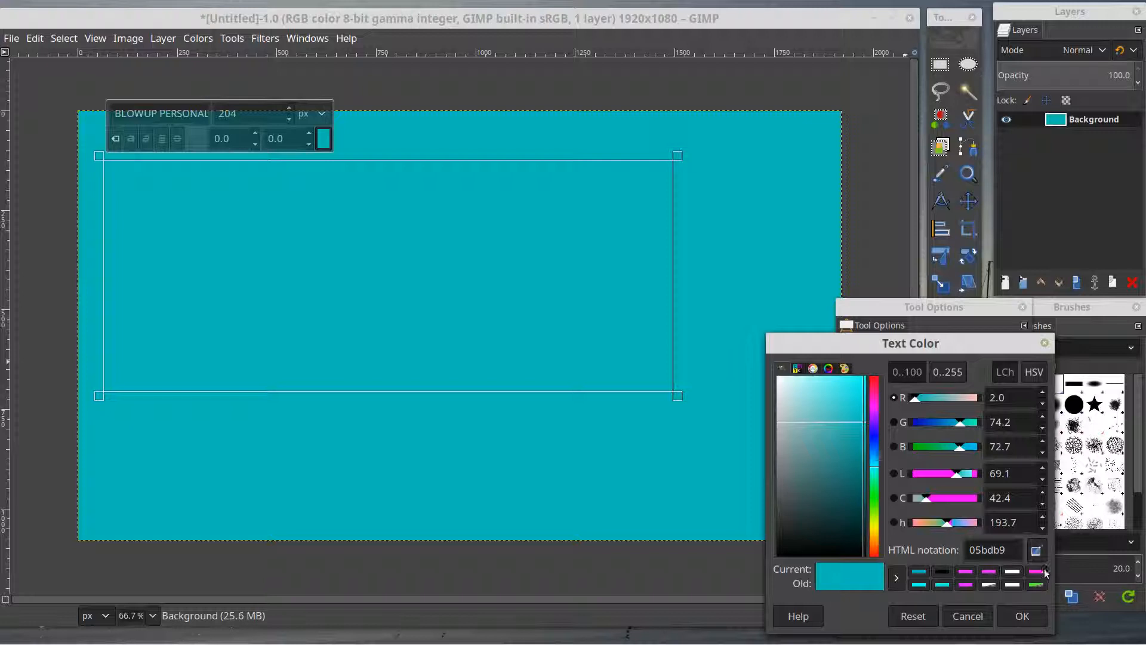
pyautogui.click(1010, 570)
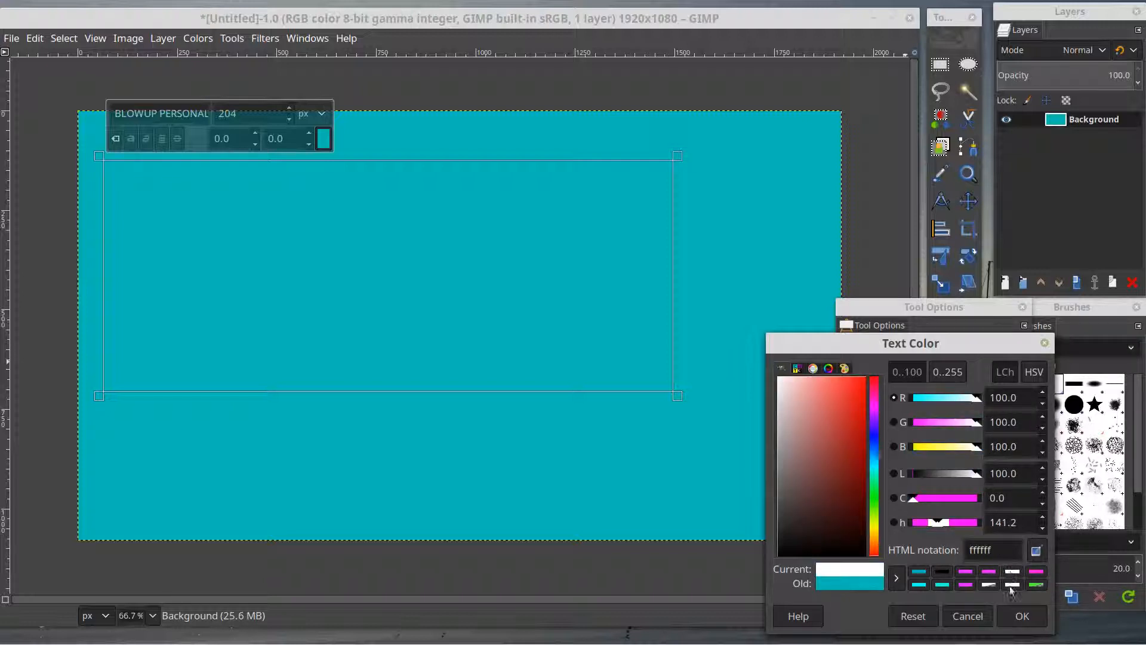
pyautogui.click(1020, 616)
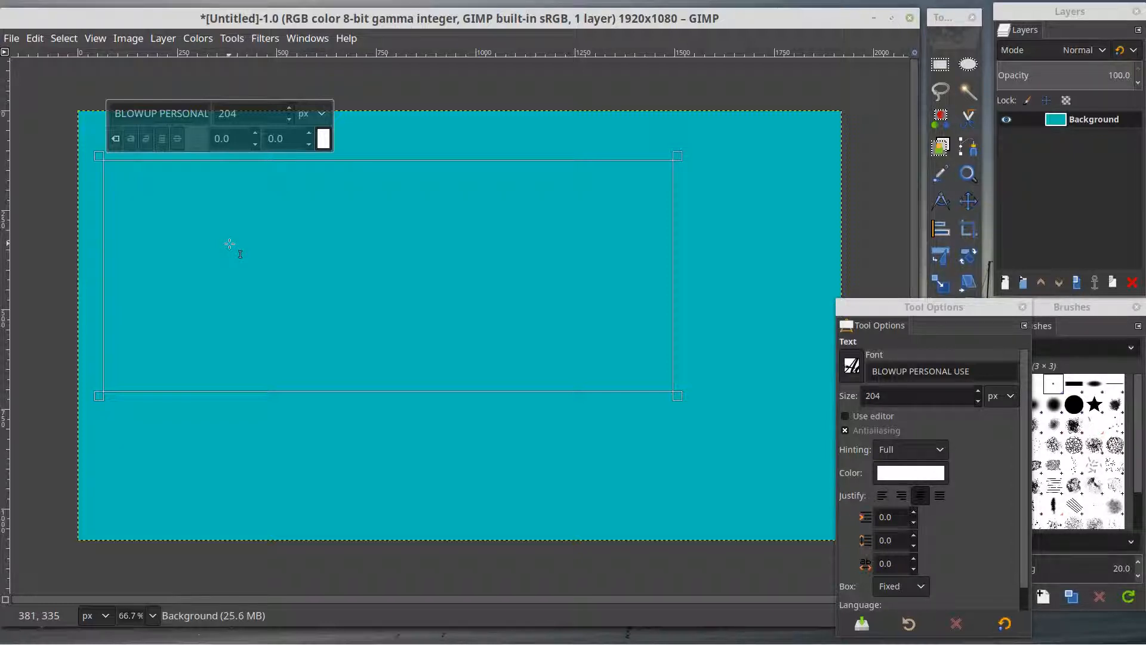
# Enter the text "blow up", reshape its box towards the canvas centre to about 1430 × 695 px, and close the tool options.
pyautogui.write('blow')
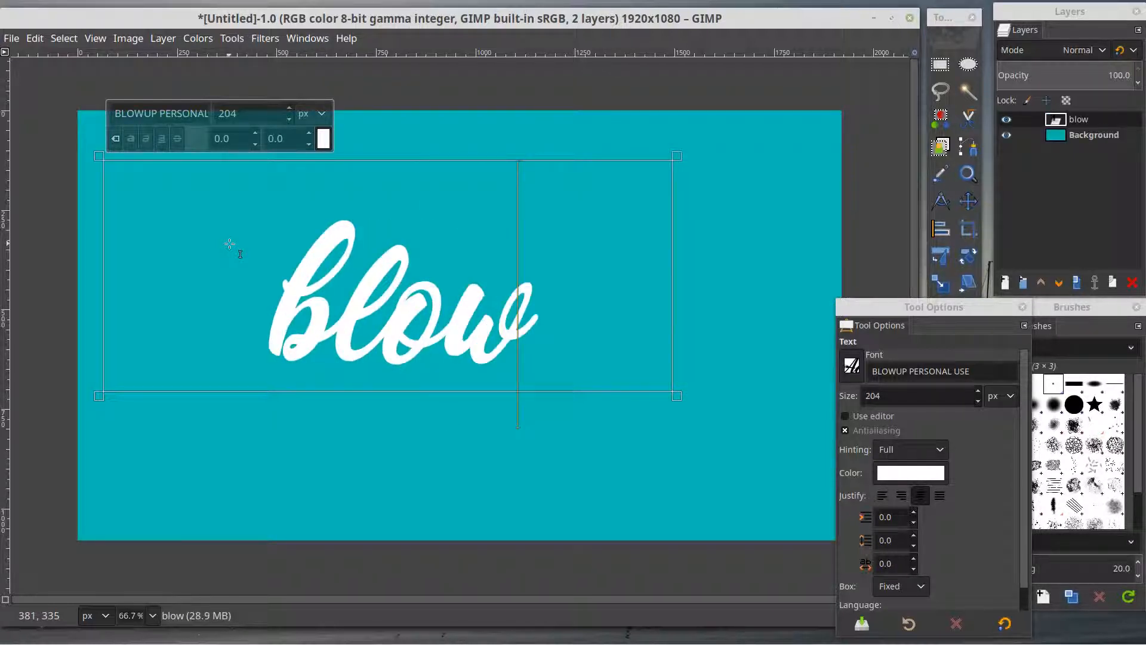
pyautogui.write(' up')
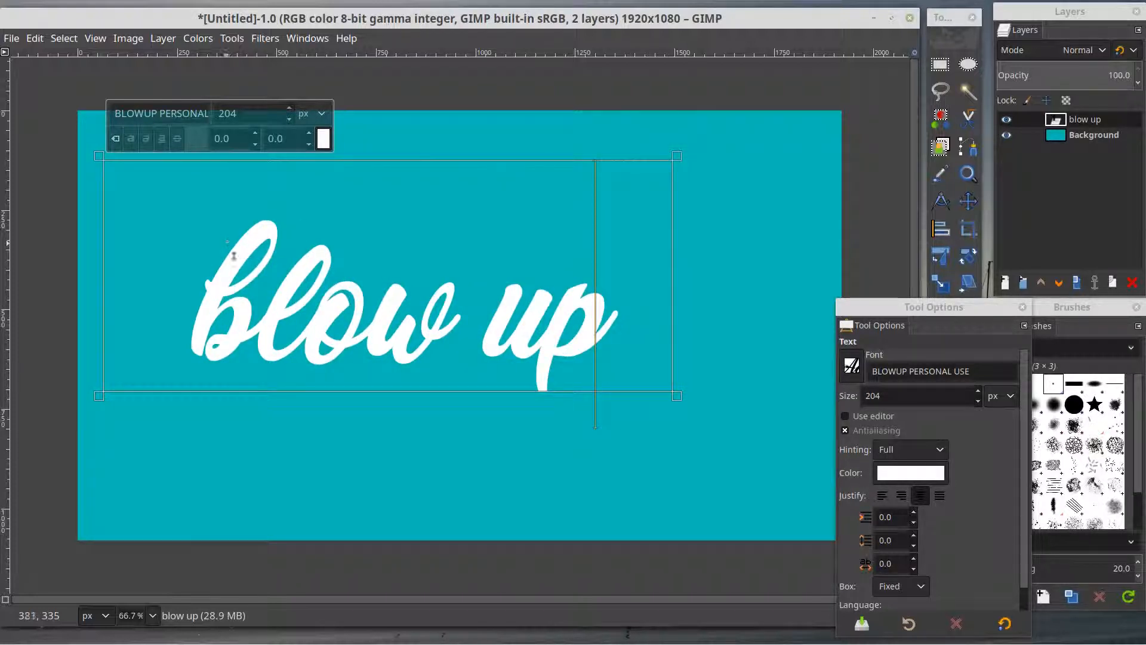
pyautogui.moveTo(97, 279); pyautogui.dragTo(160, 280)
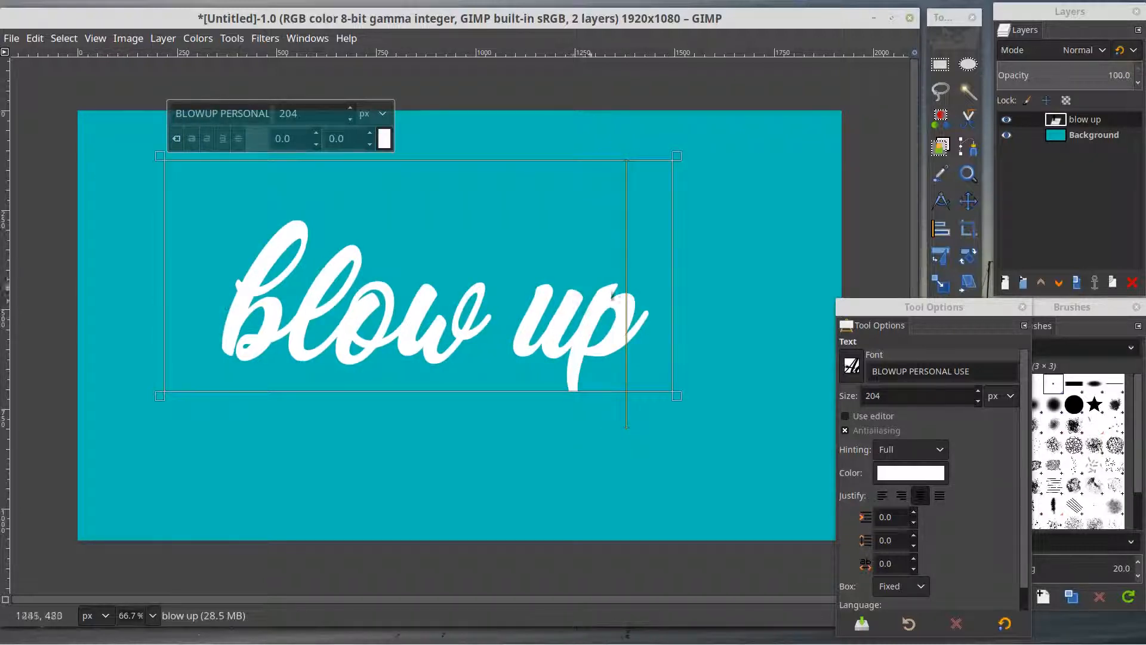
pyautogui.moveTo(675, 260); pyautogui.dragTo(737, 259)
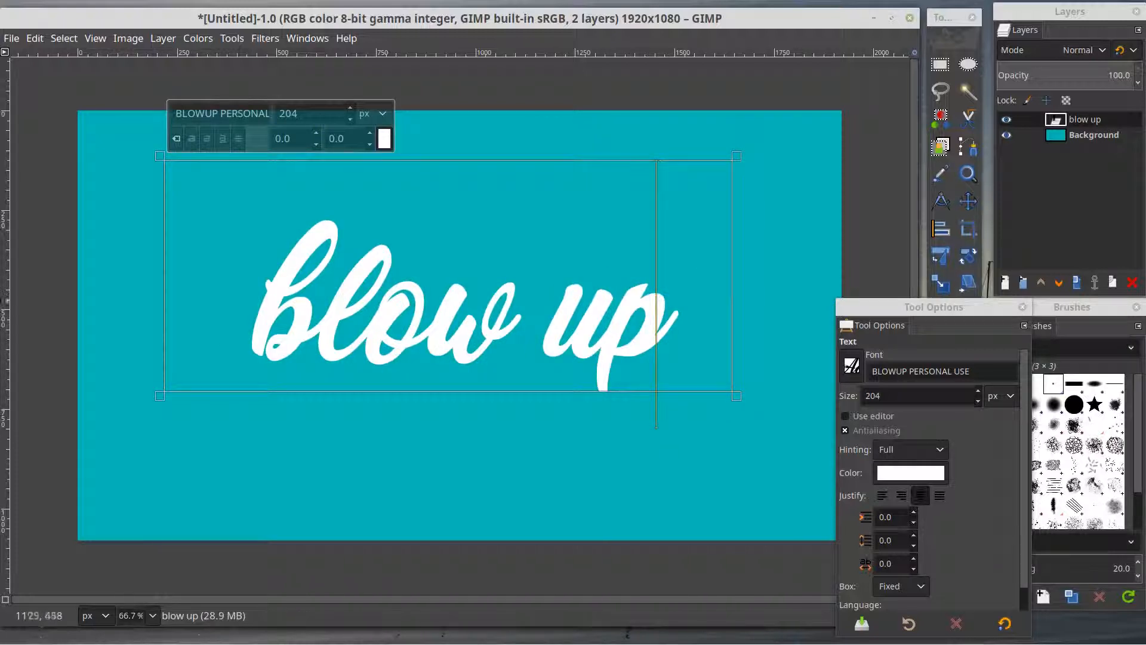
pyautogui.moveTo(483, 408); pyautogui.dragTo(480, 452)
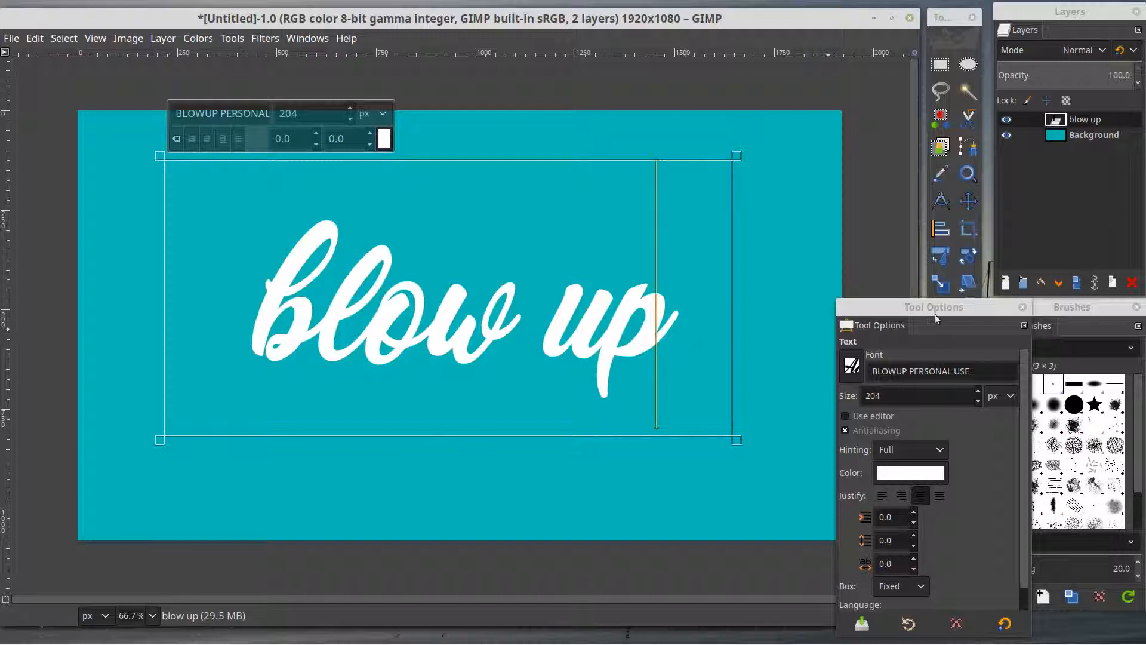
pyautogui.click(1022, 308)
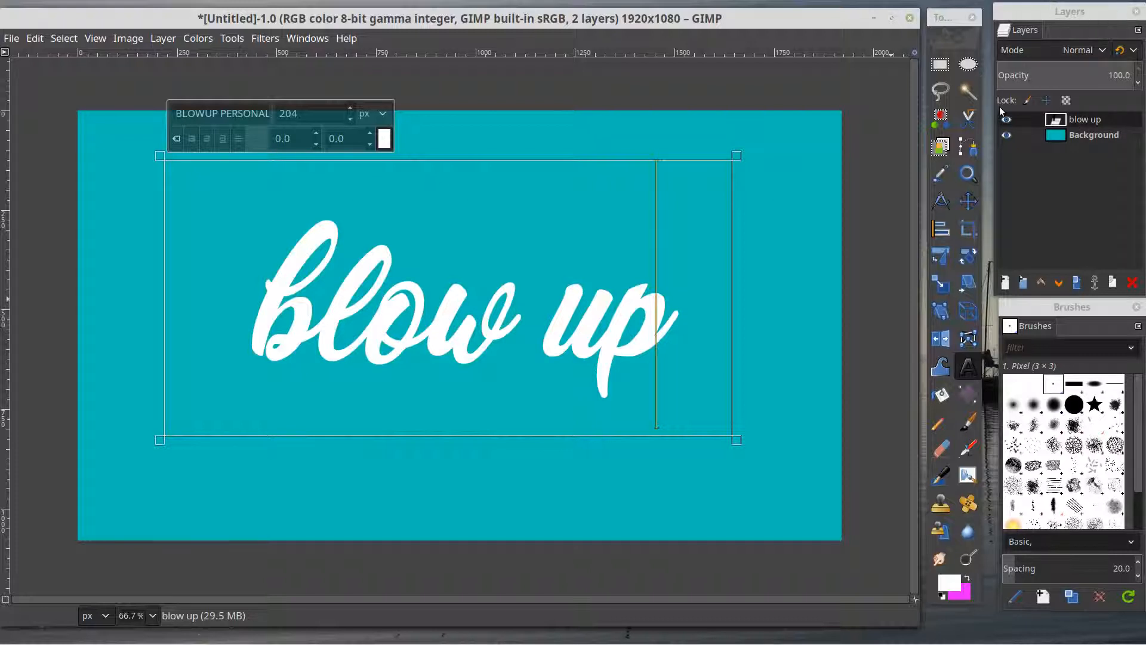
# Select the opaque pixels of the blow up text layer and grow the selection by 9 px.
pyautogui.rightClick(1070, 121)
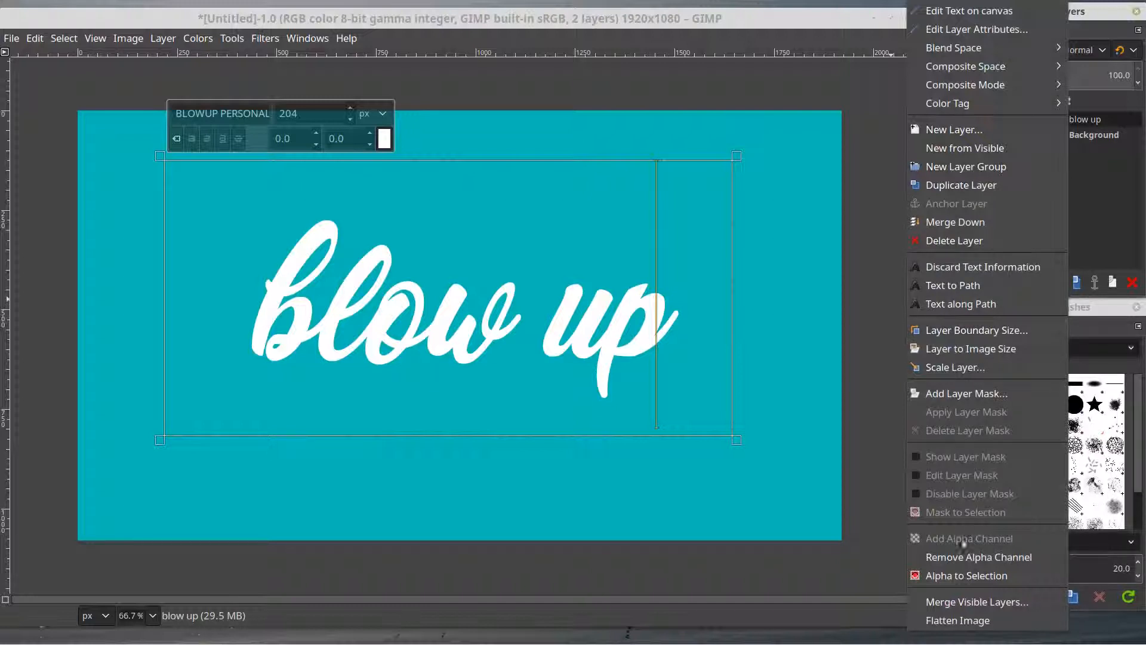
pyautogui.click(947, 577)
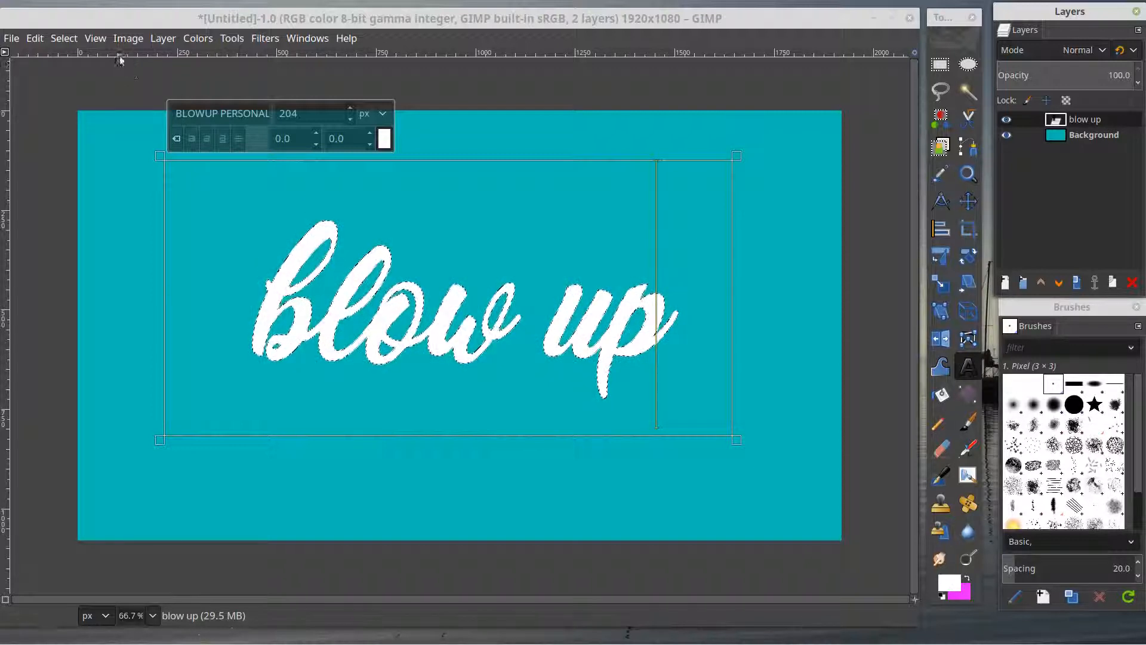
pyautogui.click(62, 40)
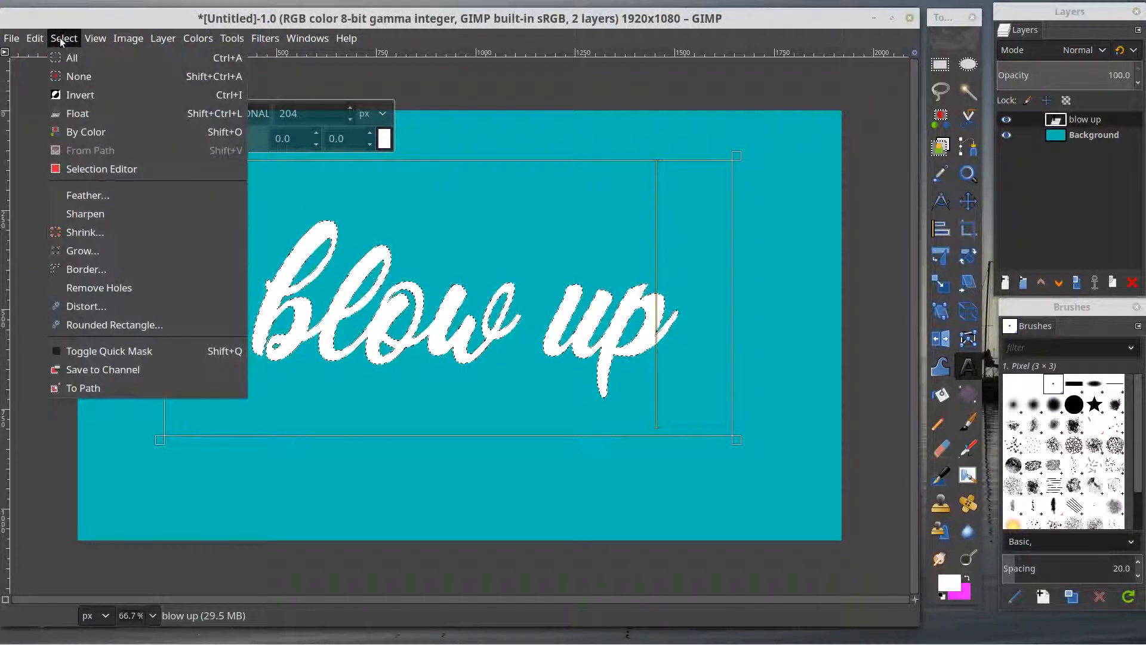
pyautogui.click(83, 250)
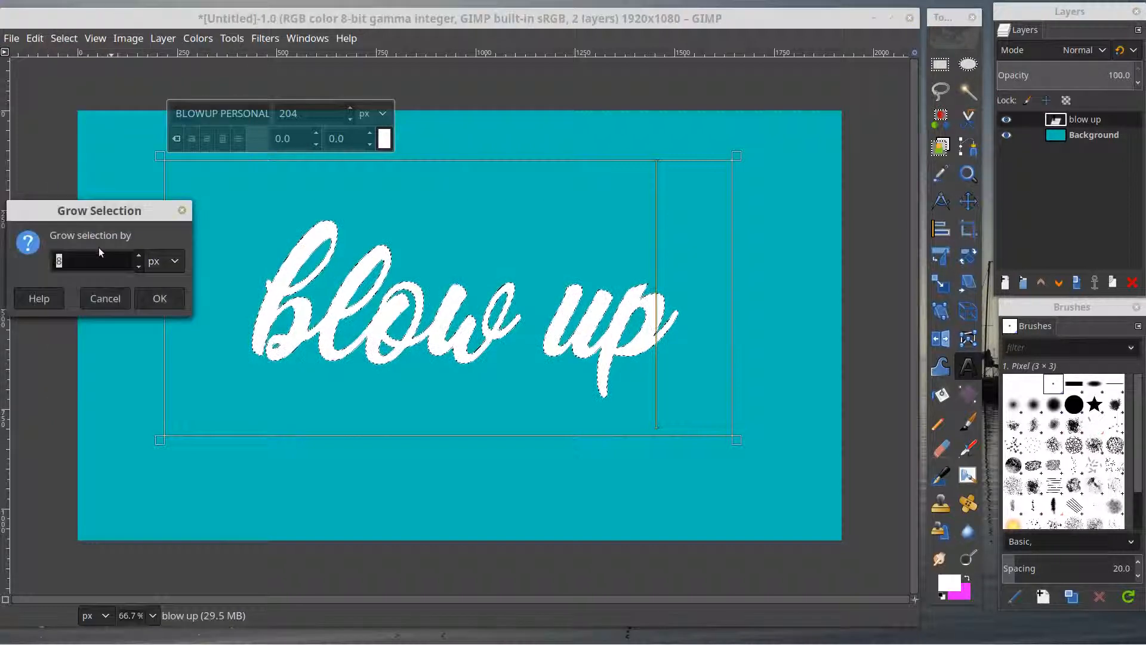
pyautogui.click(67, 262)
pyautogui.press('BackSpace')
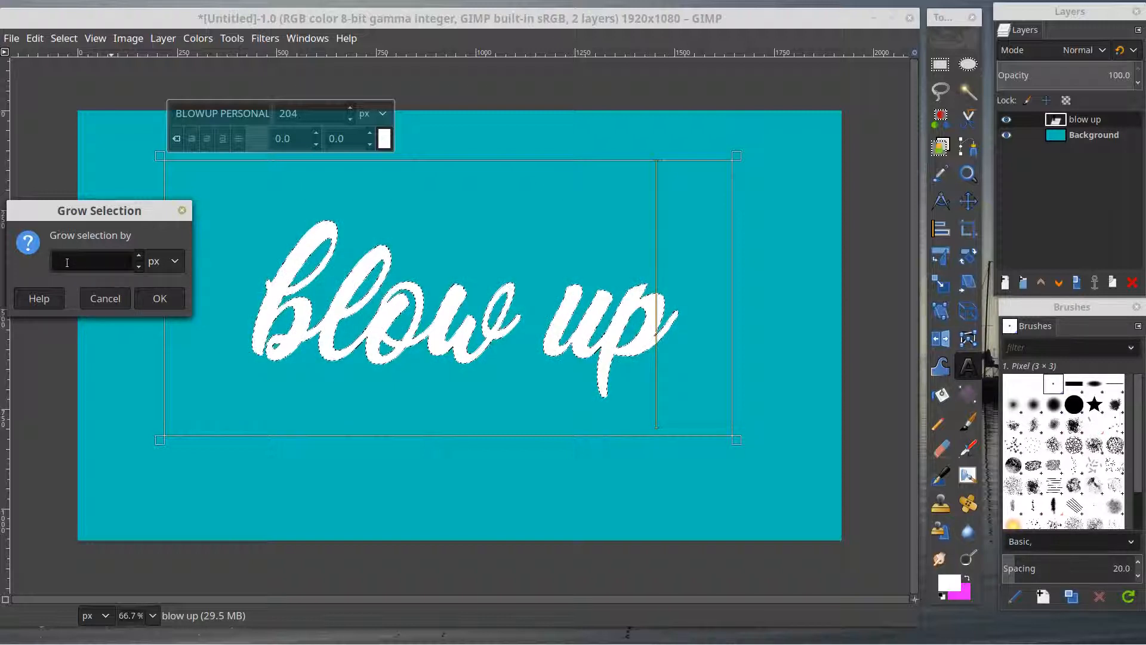
pyautogui.write('9')
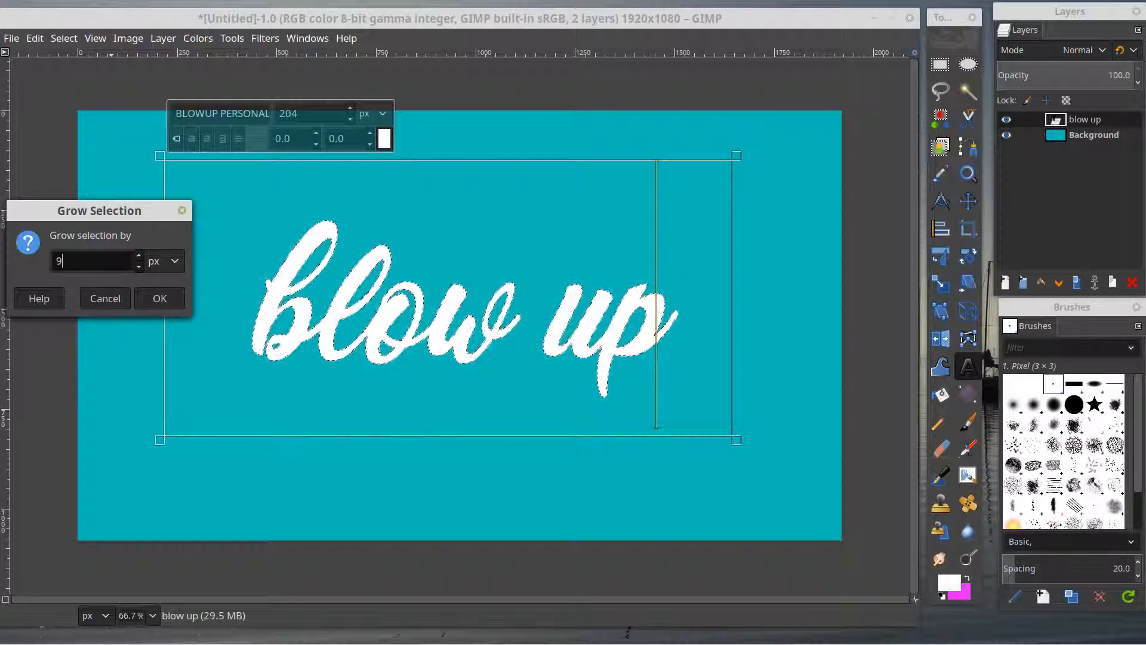
pyautogui.click(159, 298)
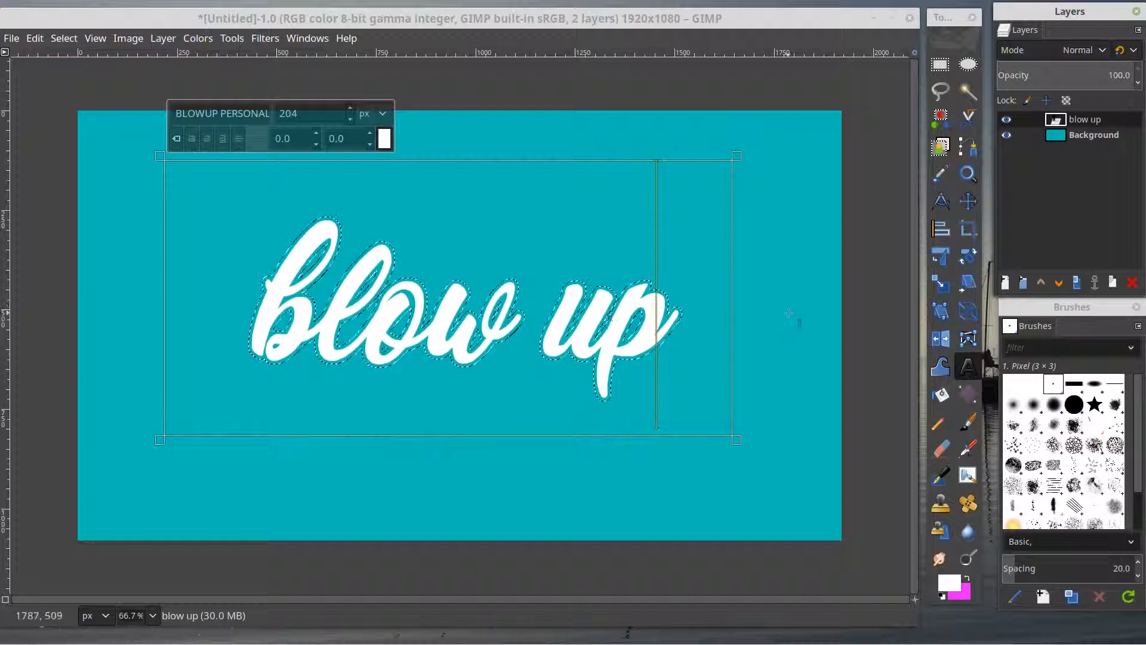
# Create a transparent 1920 × 1080 px layer named pink and place it beneath the blow up text layer.
pyautogui.click(1005, 282)
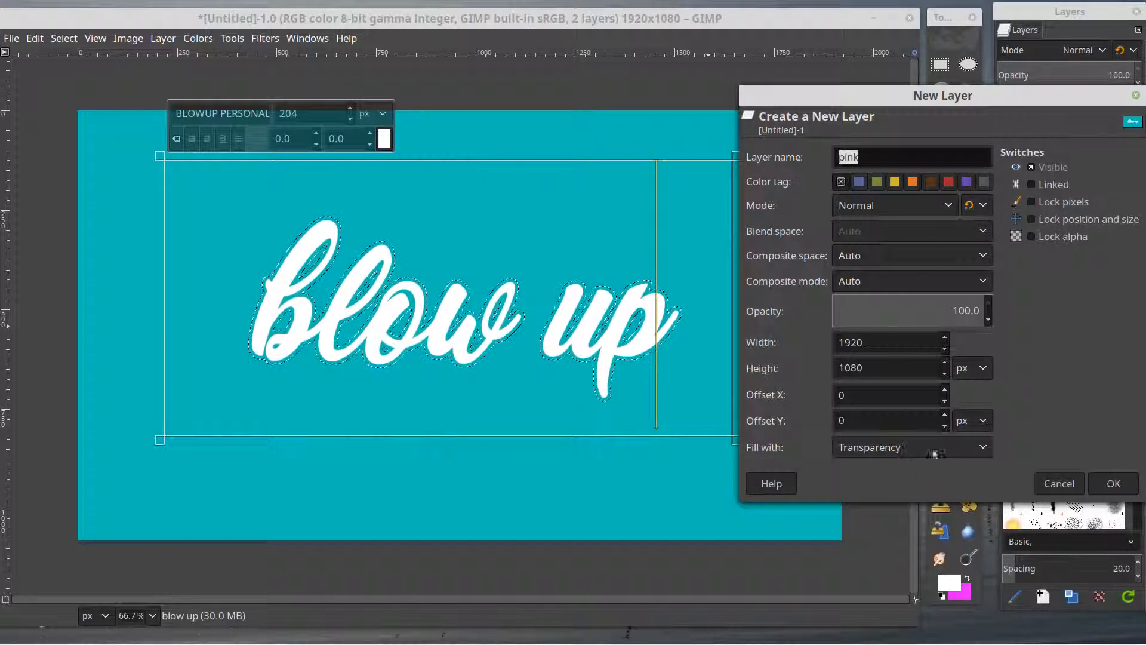
pyautogui.click(1114, 484)
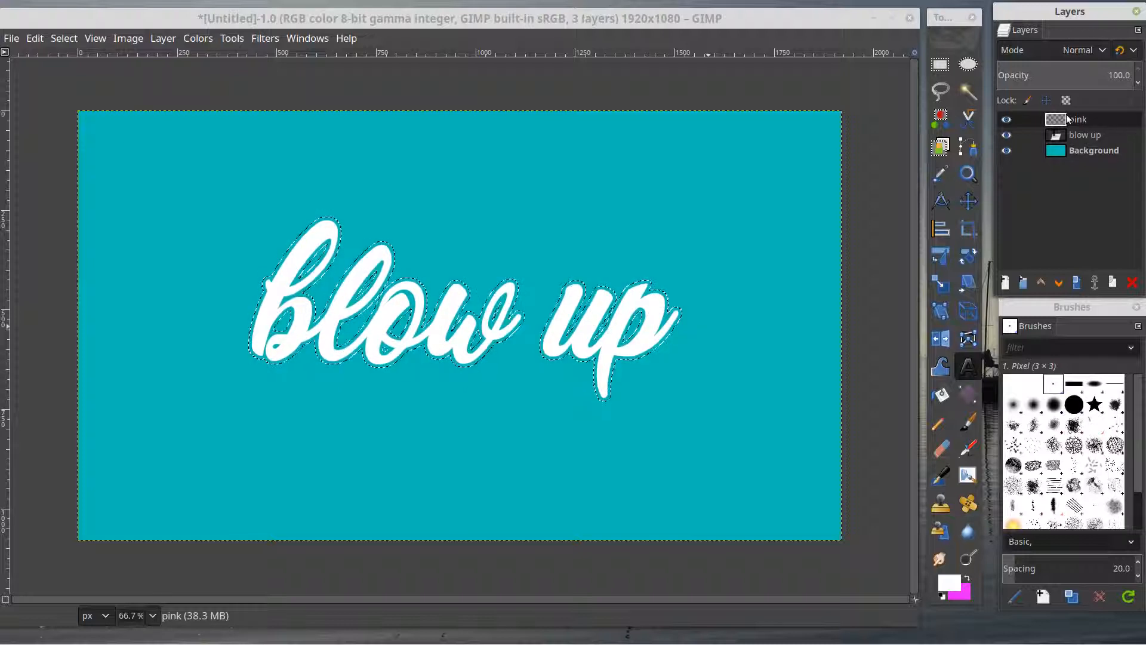
pyautogui.moveTo(1066, 114); pyautogui.dragTo(1057, 139)
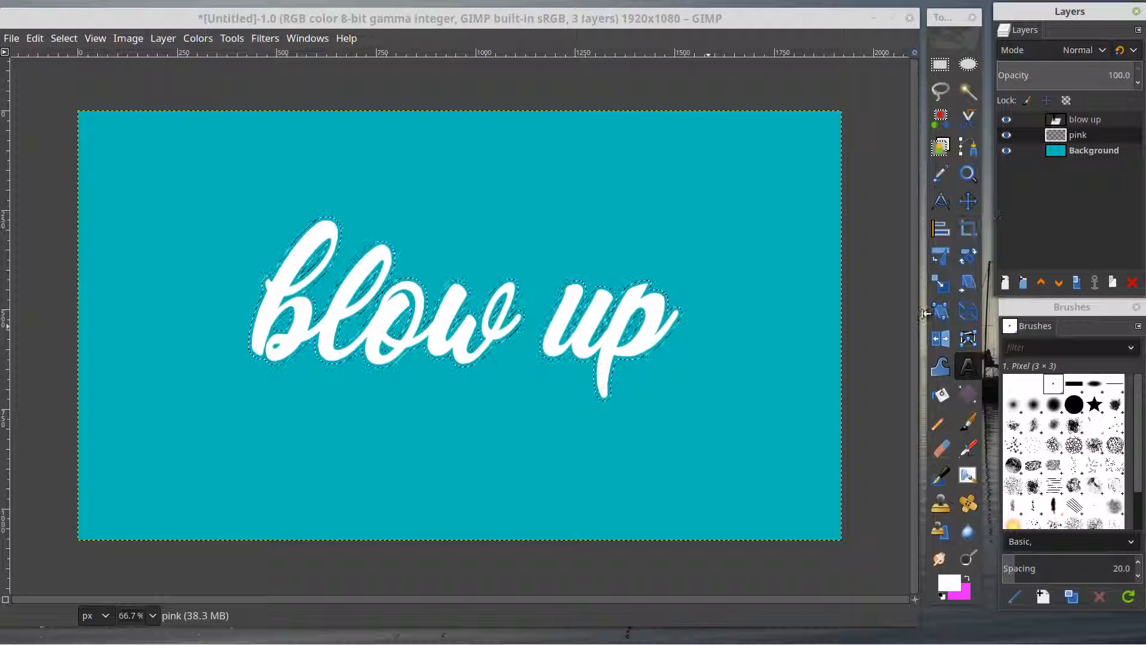
# Set the foreground color to pink ff13e1 and fill the grown selection on the pink layer with Bucket Fill.
pyautogui.click(940, 394)
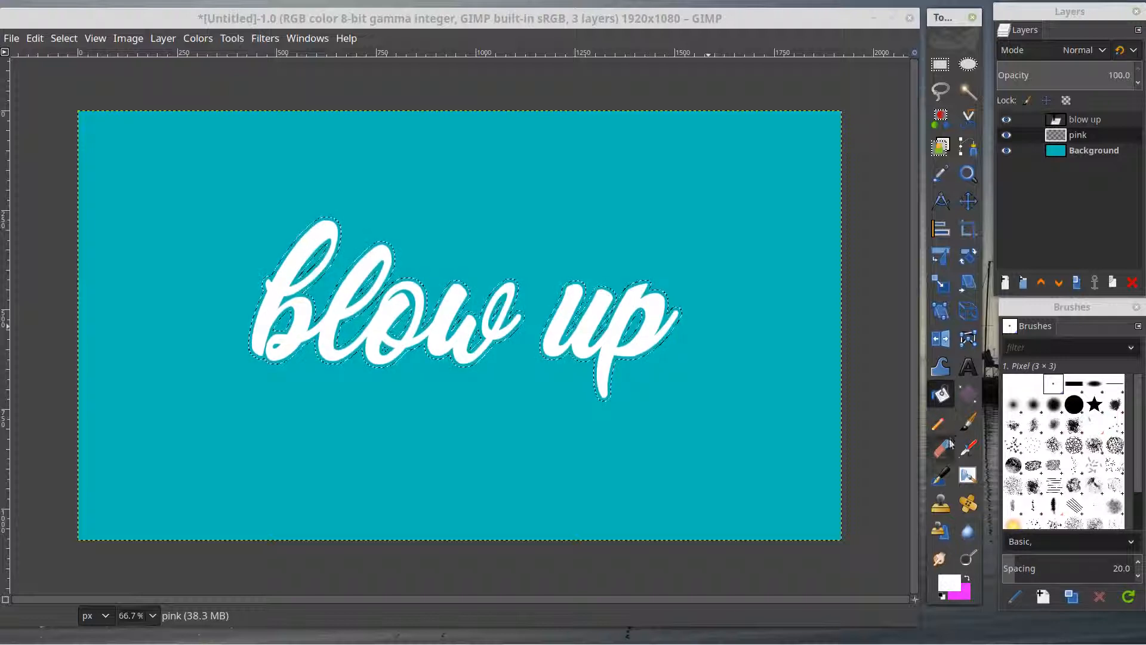
pyautogui.click(955, 589)
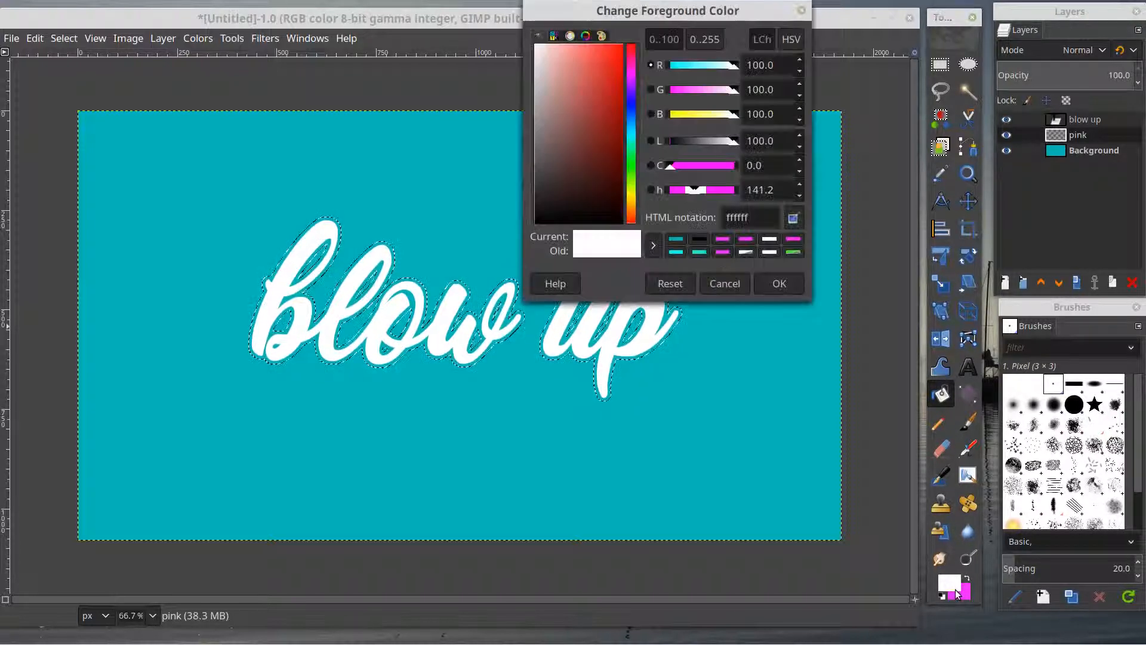
pyautogui.click(794, 240)
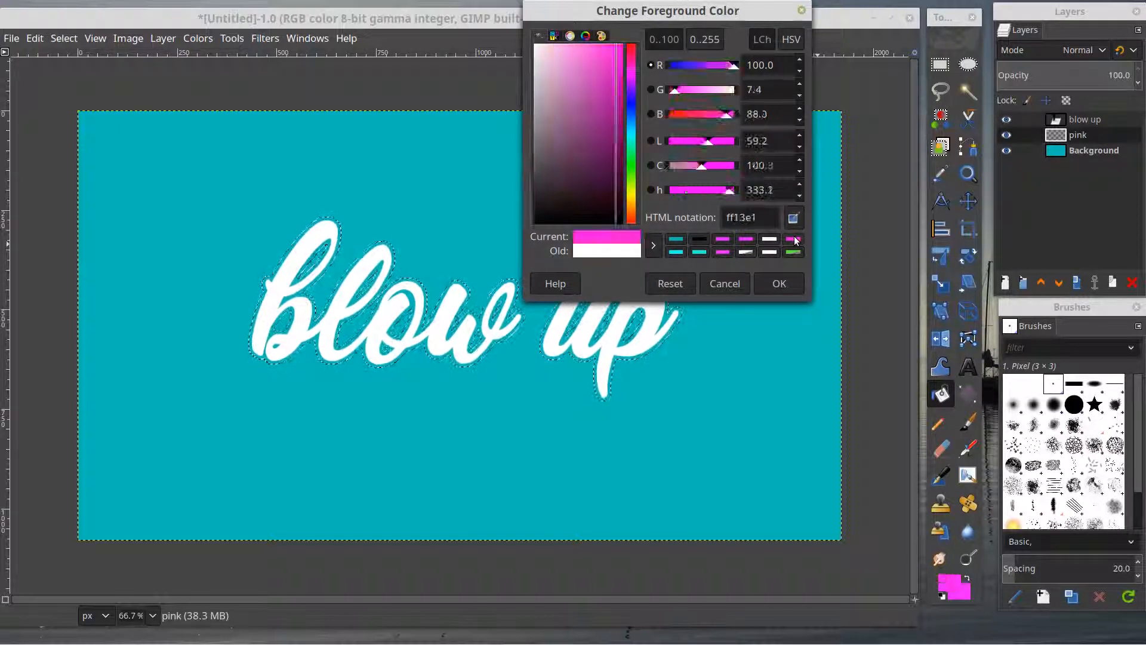
pyautogui.click(778, 283)
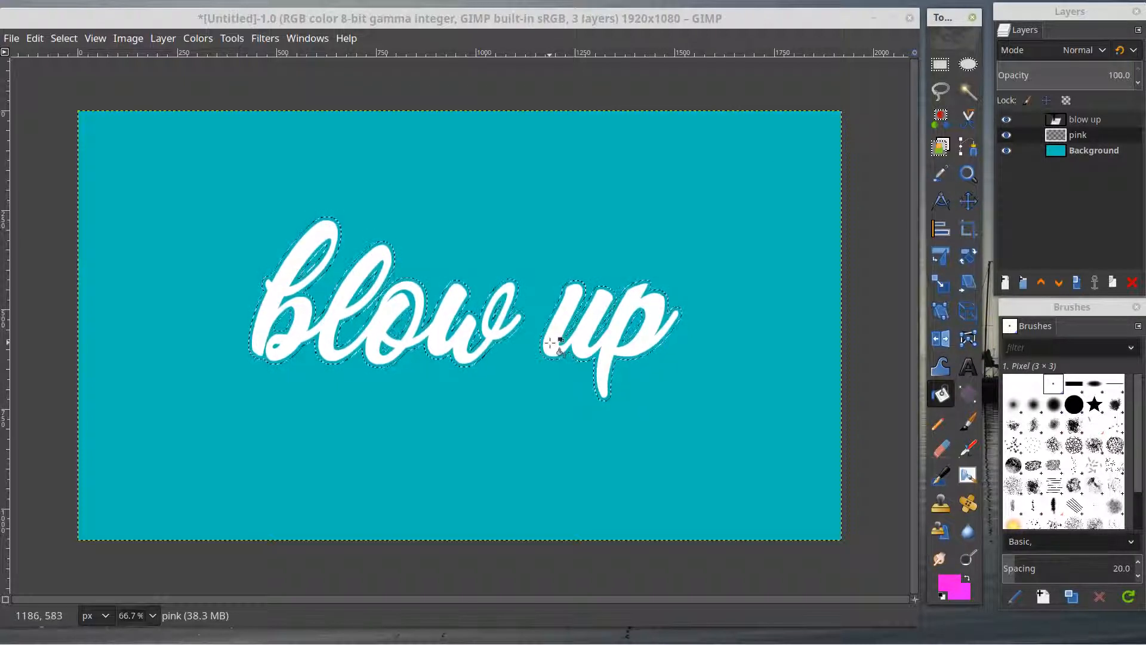
pyautogui.click(550, 343)
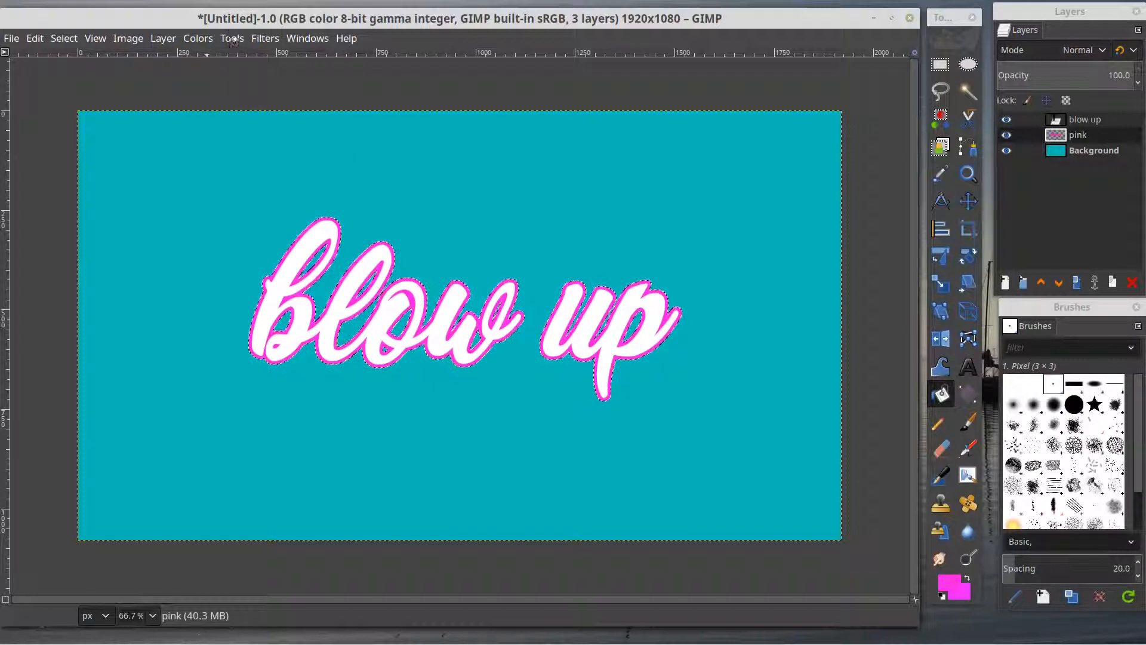
# Apply a legacy Drop Shadow to the pink layer with blur radius 23 and opacity 72, and clear the selection.
pyautogui.click(259, 39)
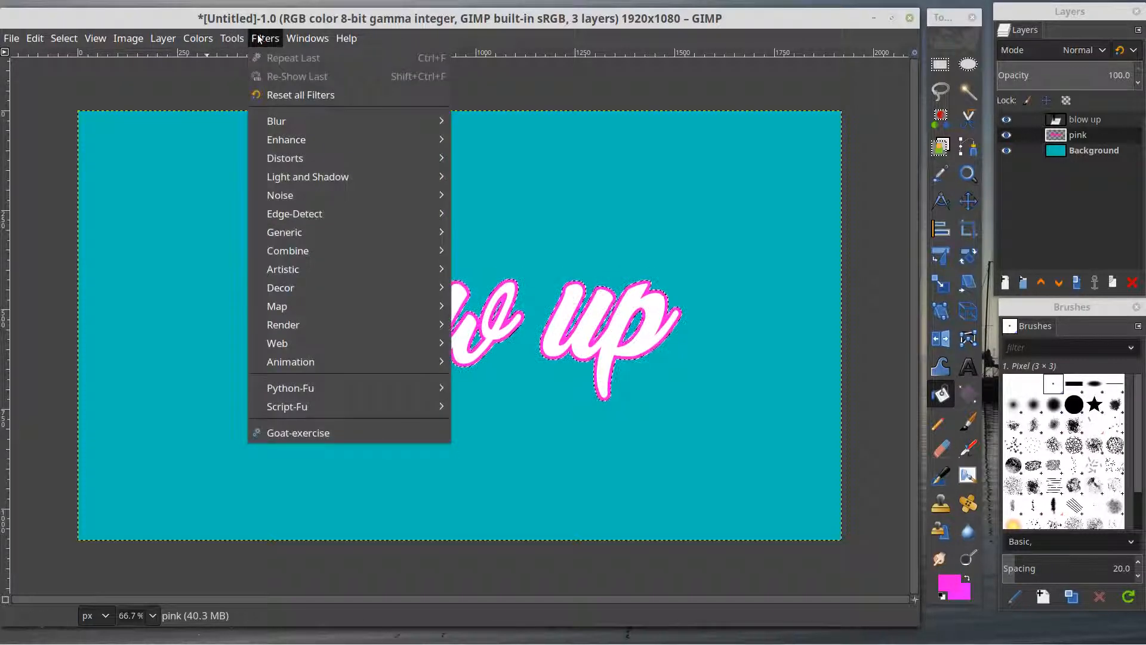
pyautogui.moveTo(293, 177)
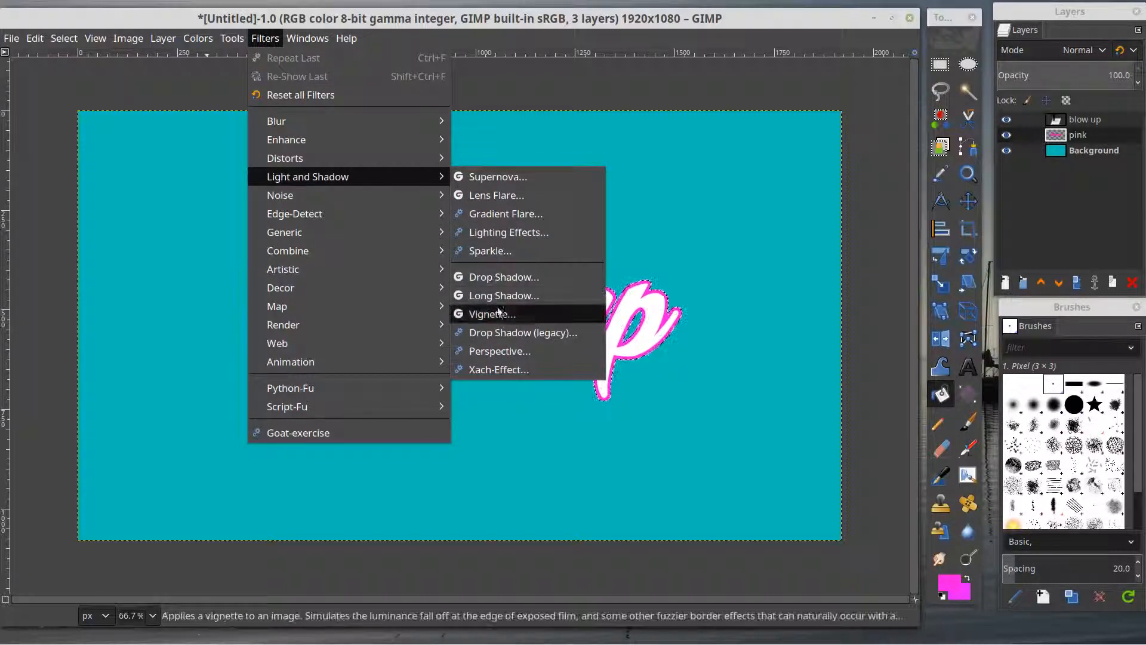
pyautogui.click(516, 342)
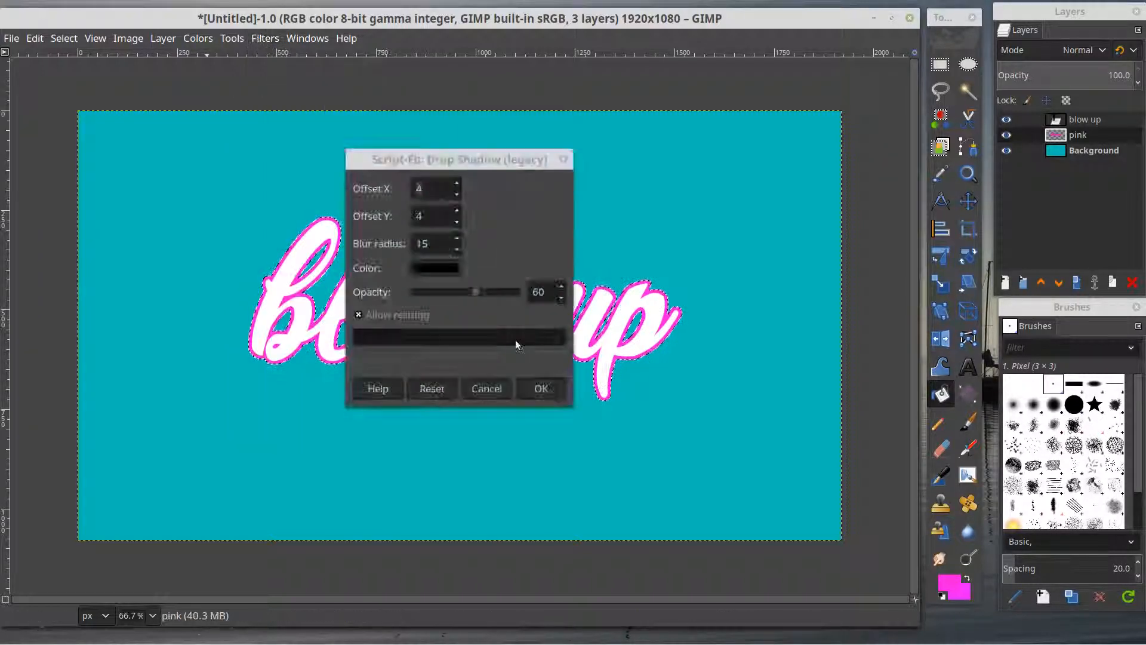
pyautogui.click(478, 289)
pyautogui.moveTo(478, 290); pyautogui.dragTo(491, 292)
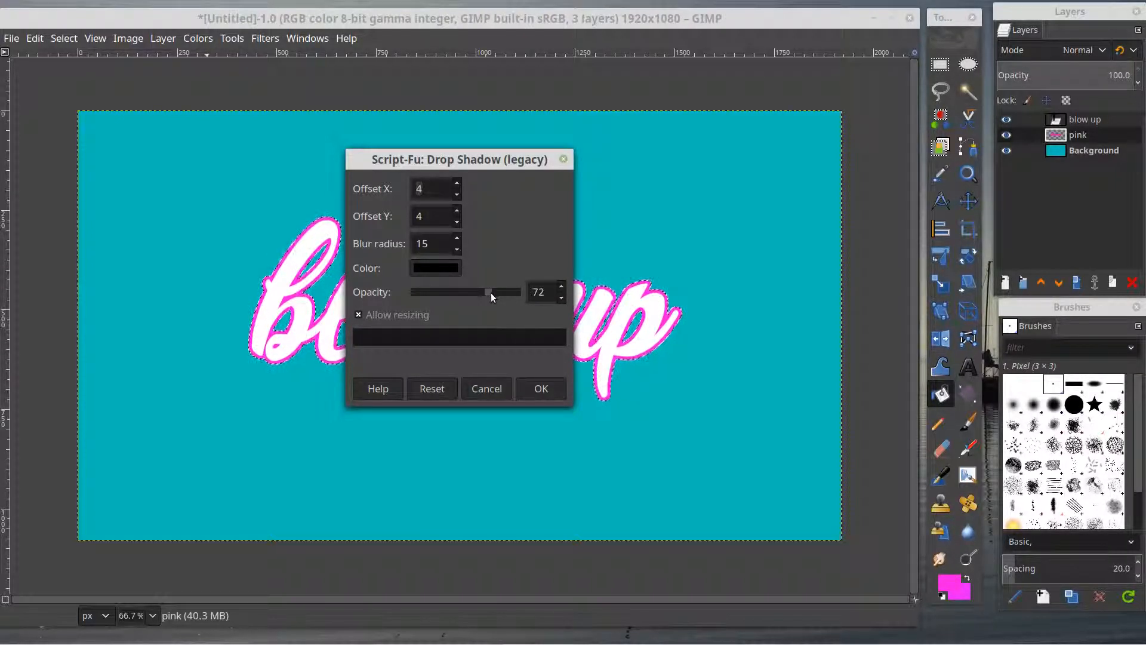
pyautogui.click(458, 240)
pyautogui.click(457, 241)
pyautogui.click(457, 241)
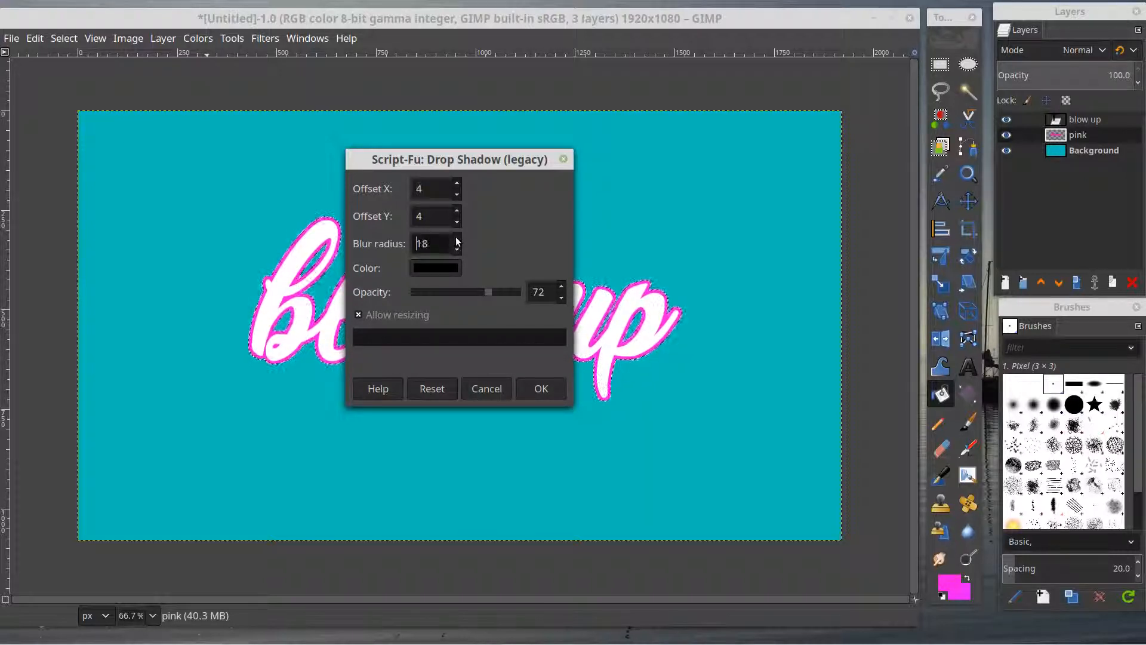
pyautogui.click(457, 241)
pyautogui.click(457, 241)
pyautogui.click(457, 241)
pyautogui.click(458, 240)
pyautogui.click(457, 240)
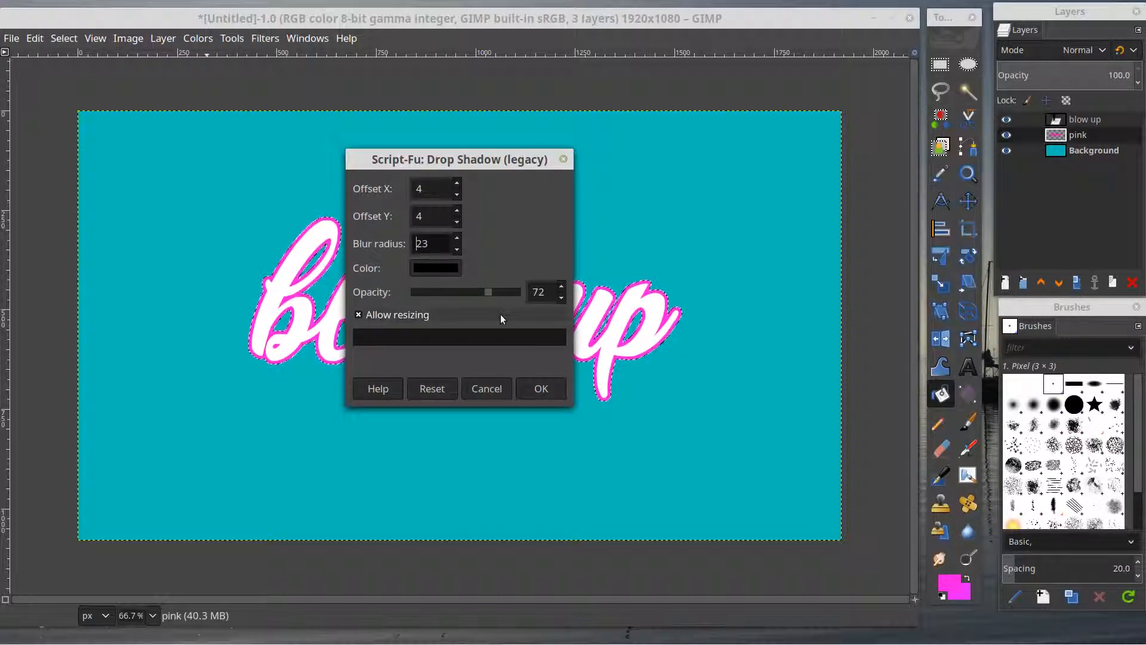
pyautogui.click(538, 391)
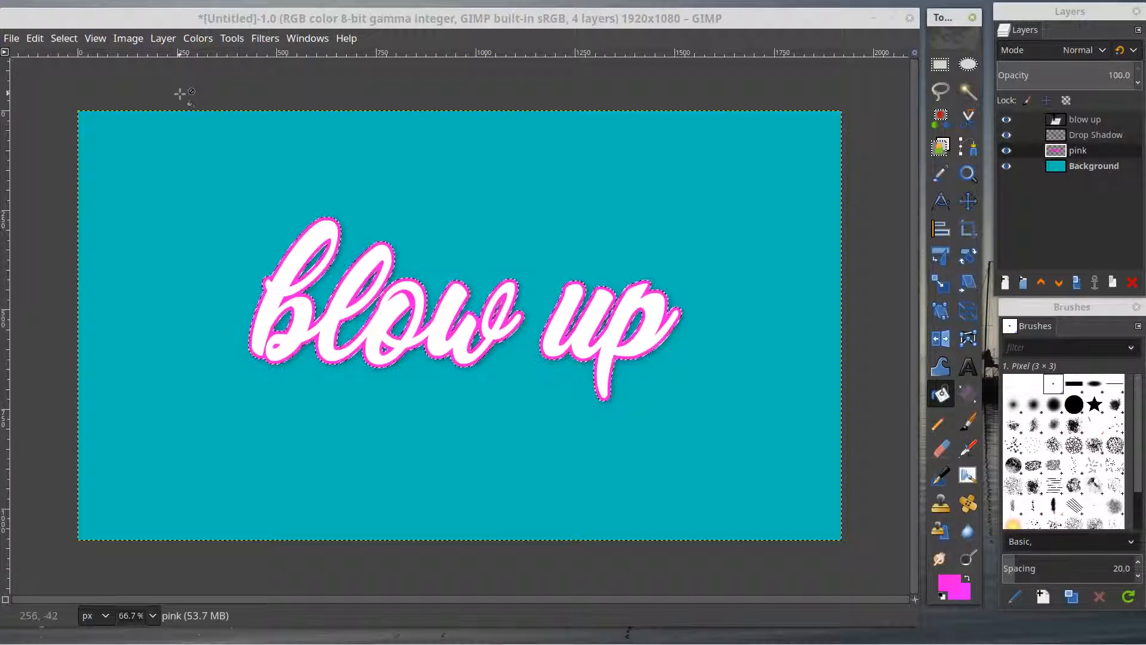
pyautogui.click(65, 38)
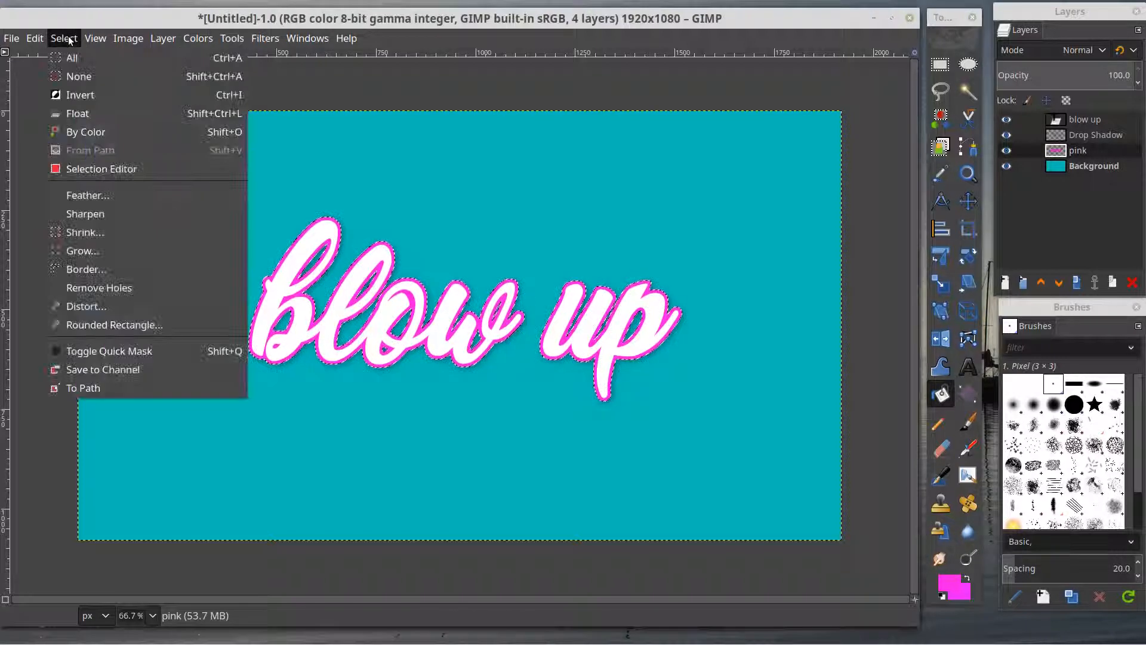
pyautogui.click(81, 77)
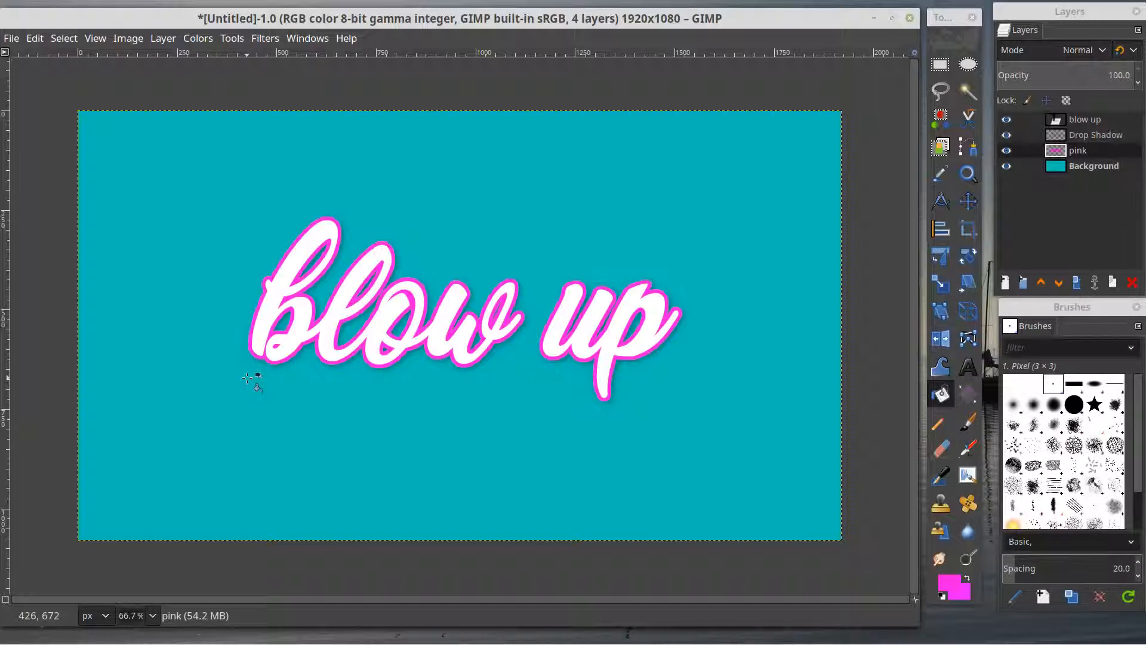
# Try to move the pink layer upwards on its own with the Move tool, and undo the move.
pyautogui.press('m')
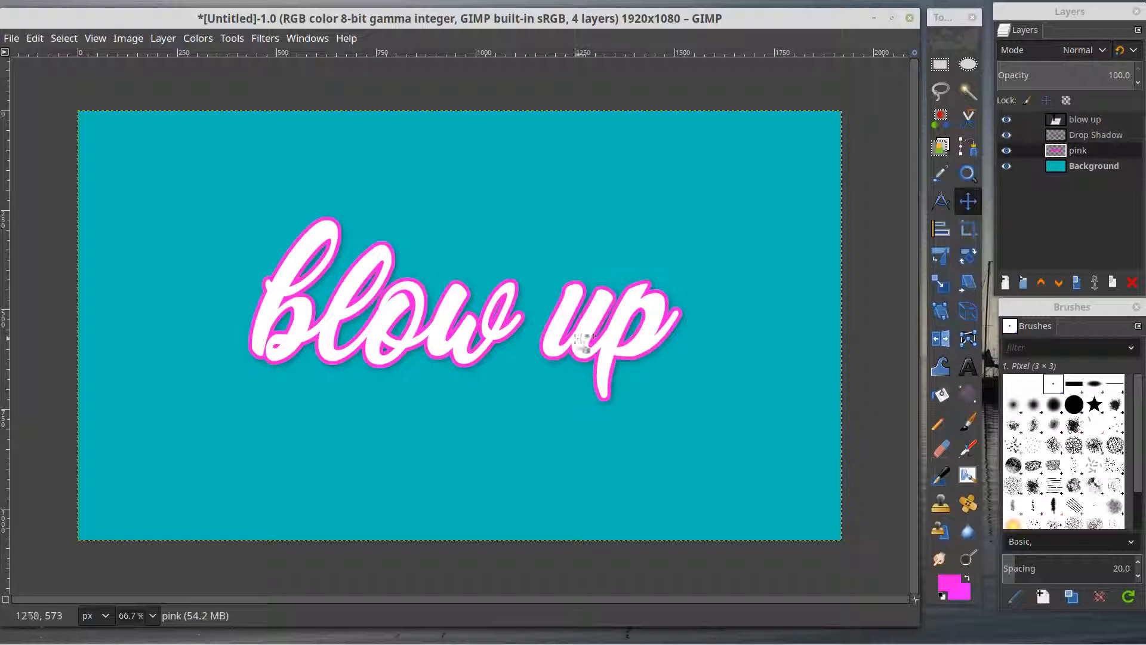
pyautogui.moveTo(465, 364); pyautogui.dragTo(467, 286)
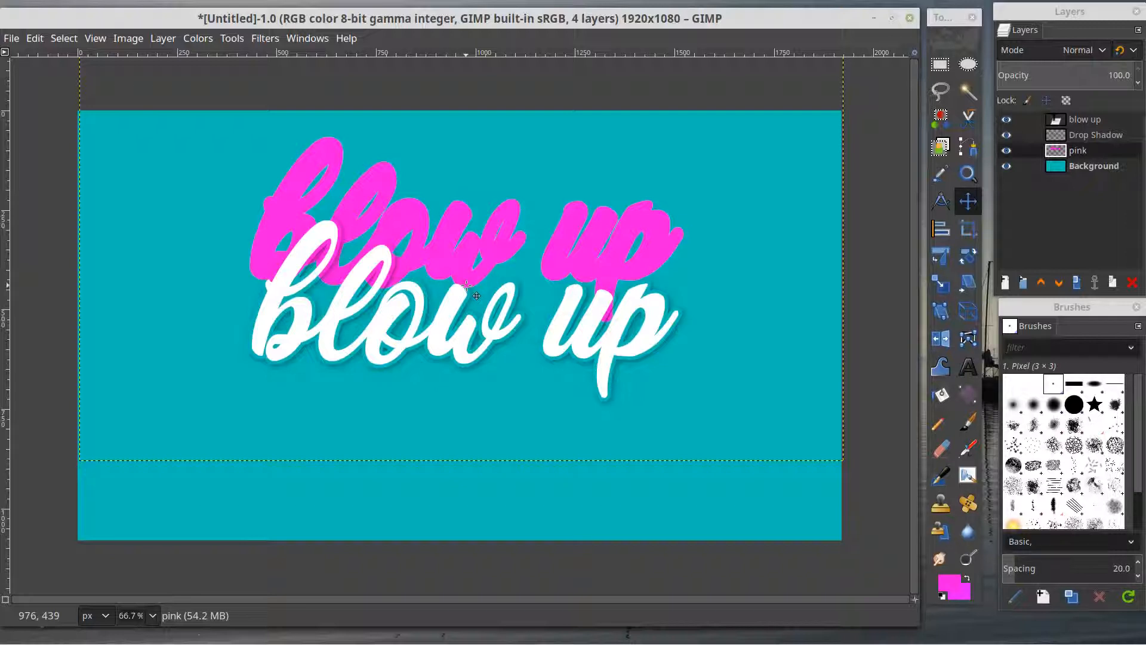
pyautogui.hotkey('ctrl', 'z')
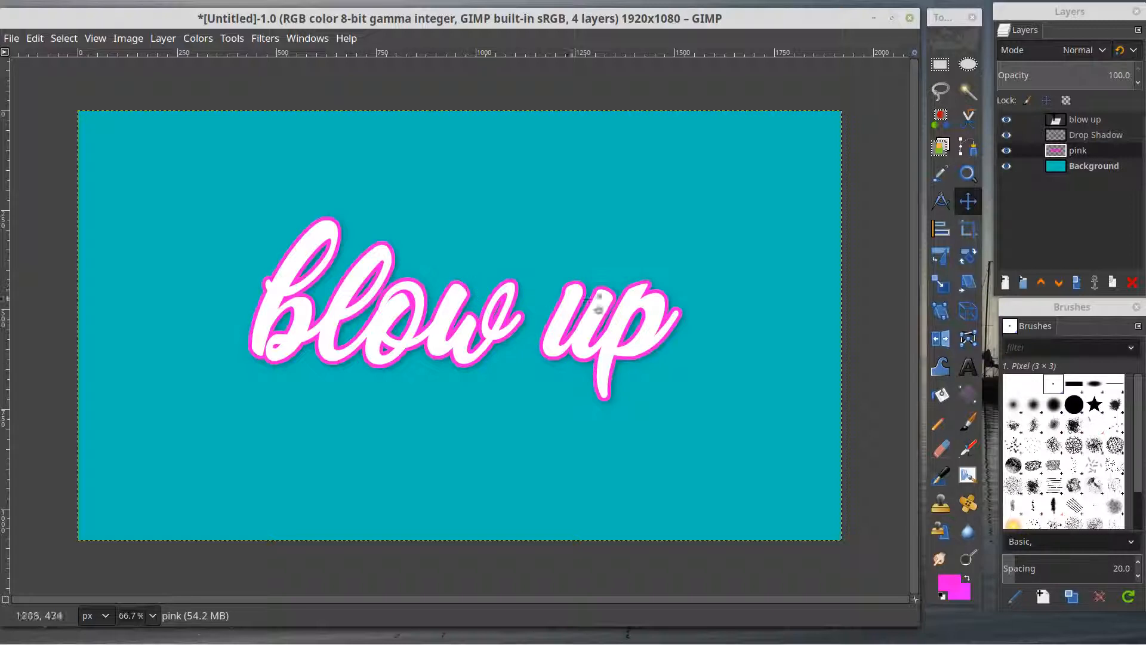
# Merge the blow up text layer down into the Drop Shadow layer, and merge that down into the pink layer.
pyautogui.click(1083, 119)
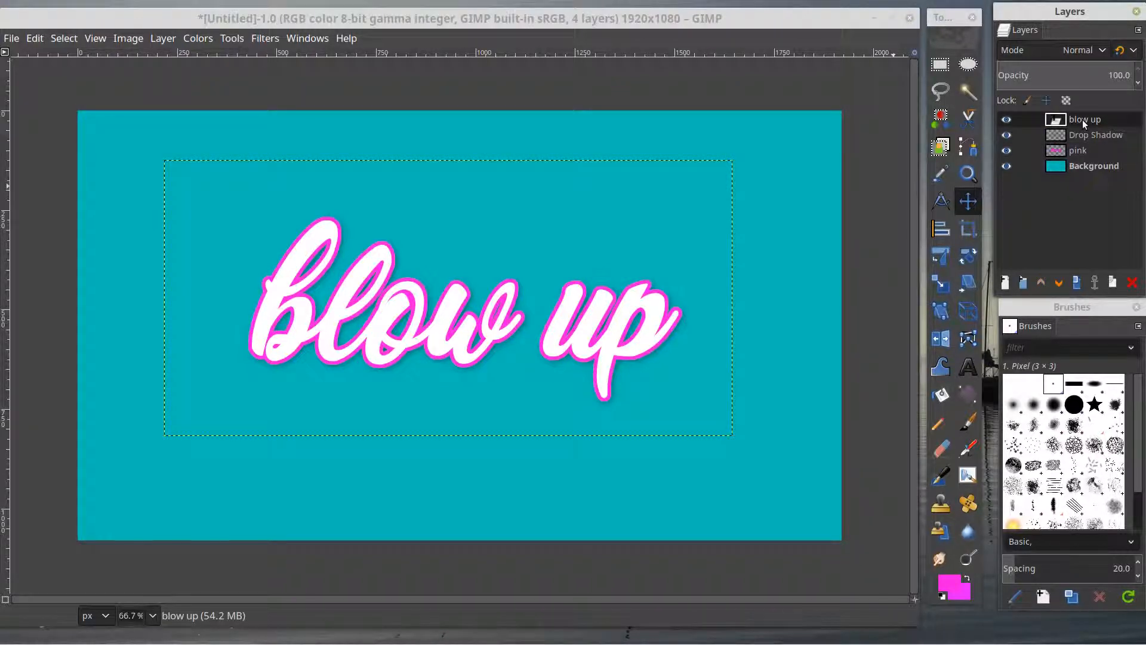
pyautogui.rightClick(1082, 120)
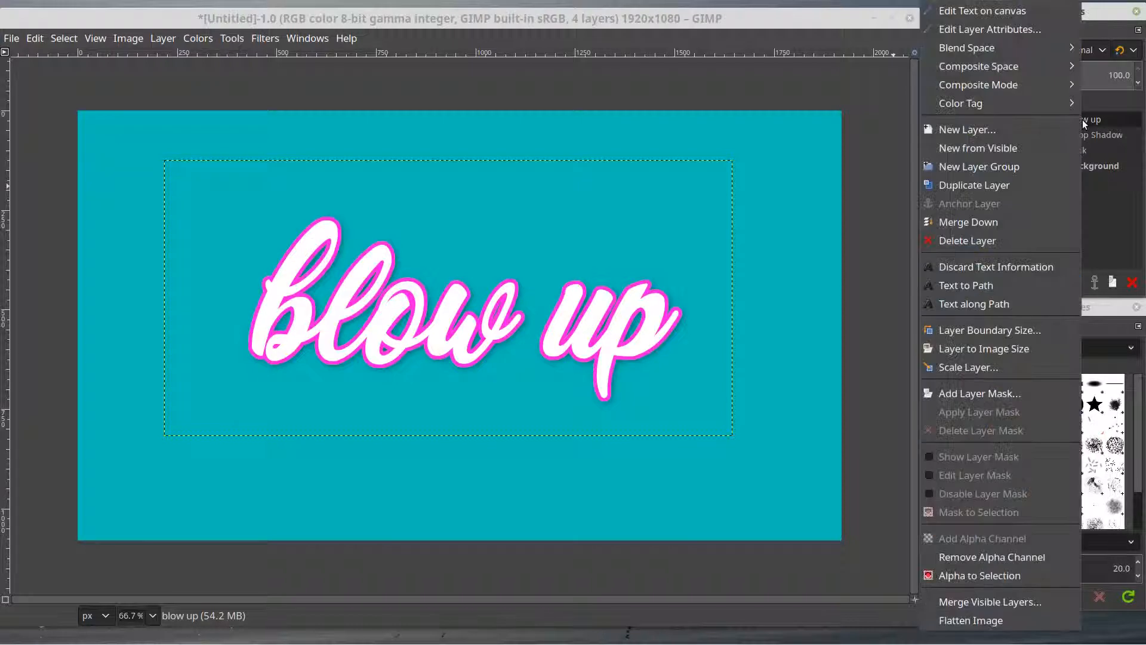
pyautogui.click(983, 220)
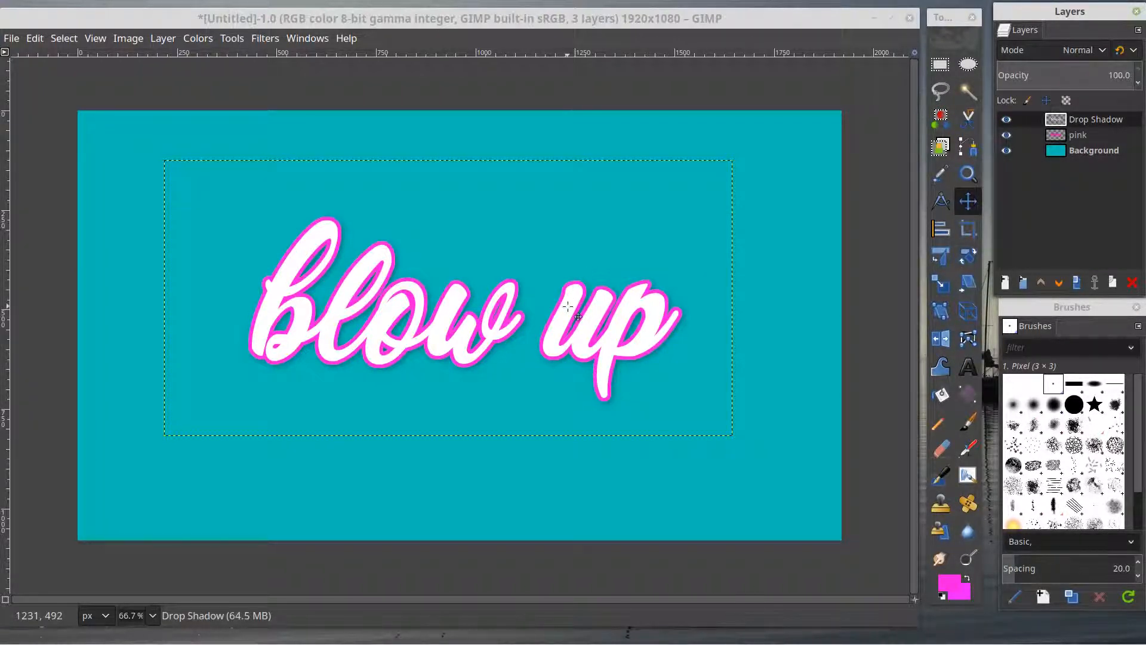
pyautogui.moveTo(567, 306)
pyautogui.mouseDown()
pyautogui.moveTo(564, 351)
pyautogui.moveTo(570, 306)
pyautogui.mouseUp()
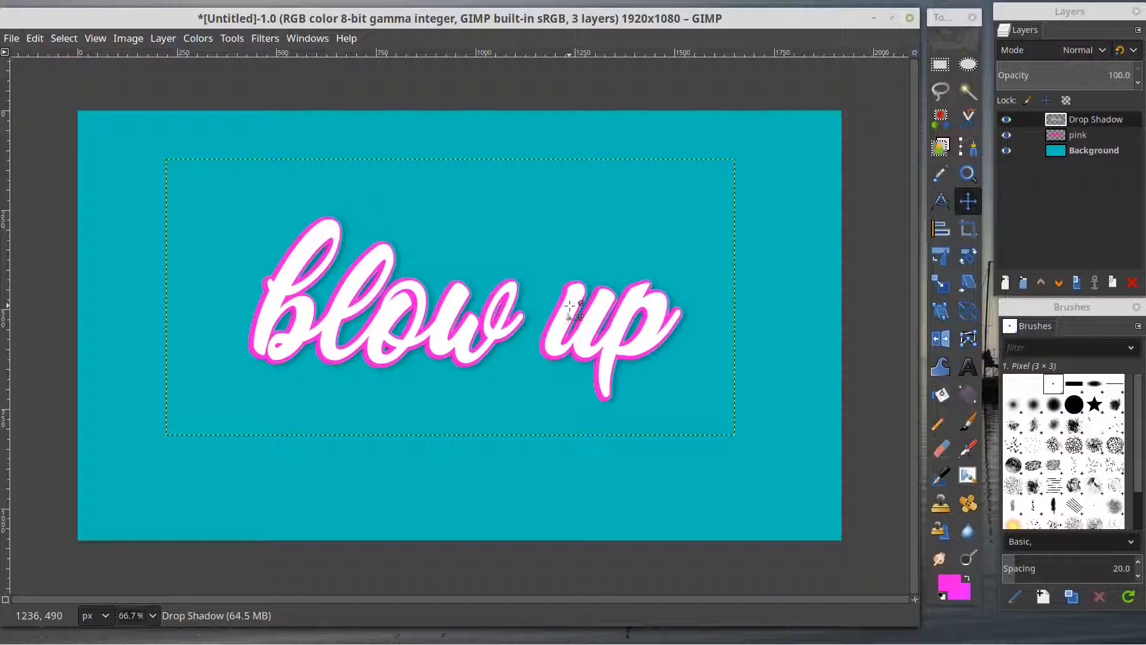
pyautogui.hotkey('ctrl', 'z')
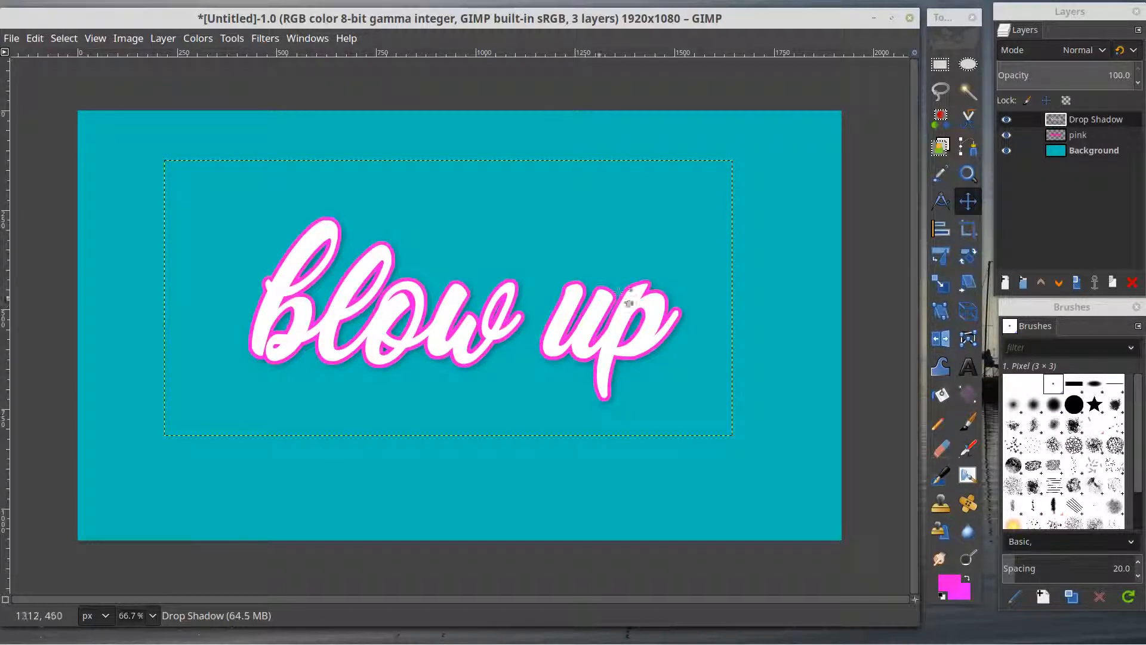
pyautogui.click(1072, 121)
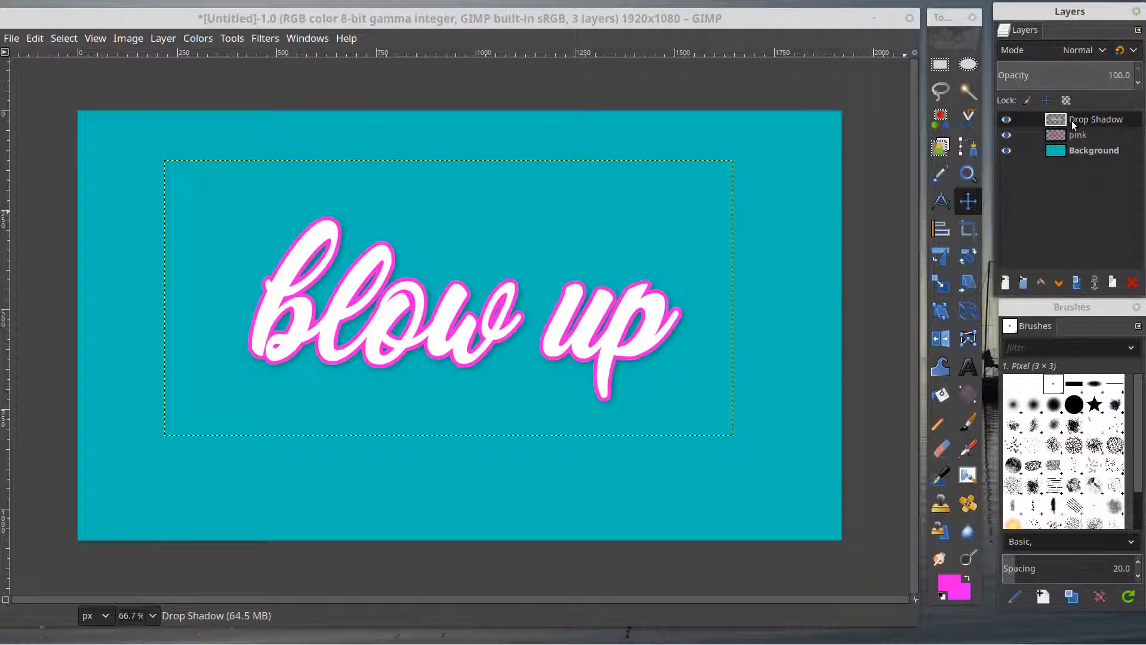
pyautogui.rightClick(1072, 120)
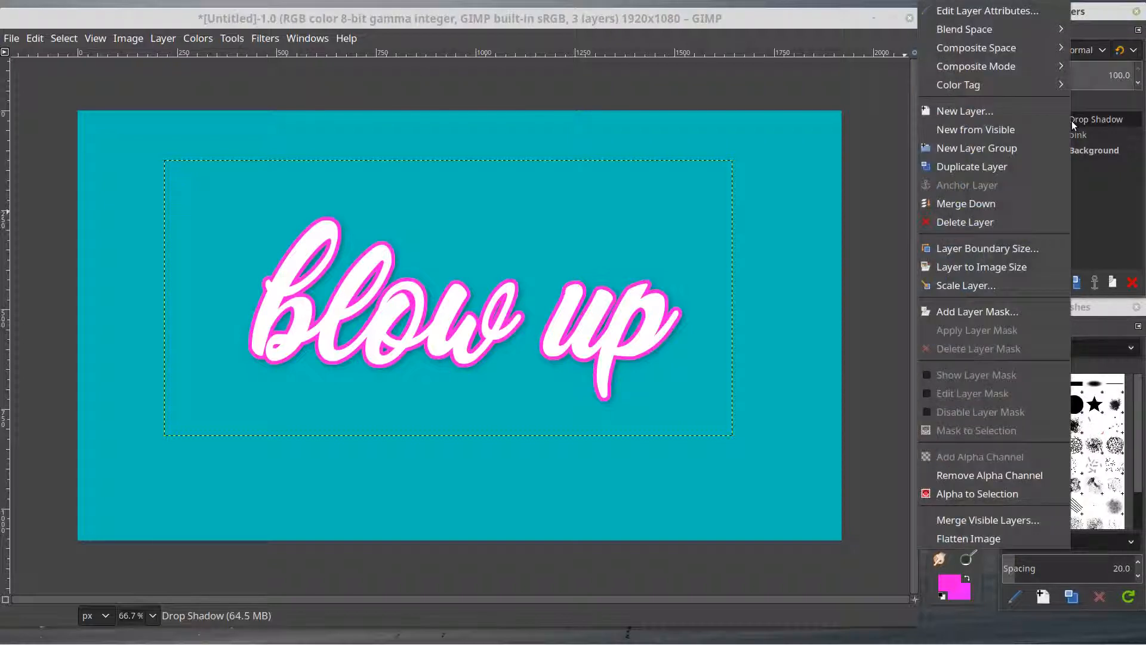
pyautogui.click(986, 203)
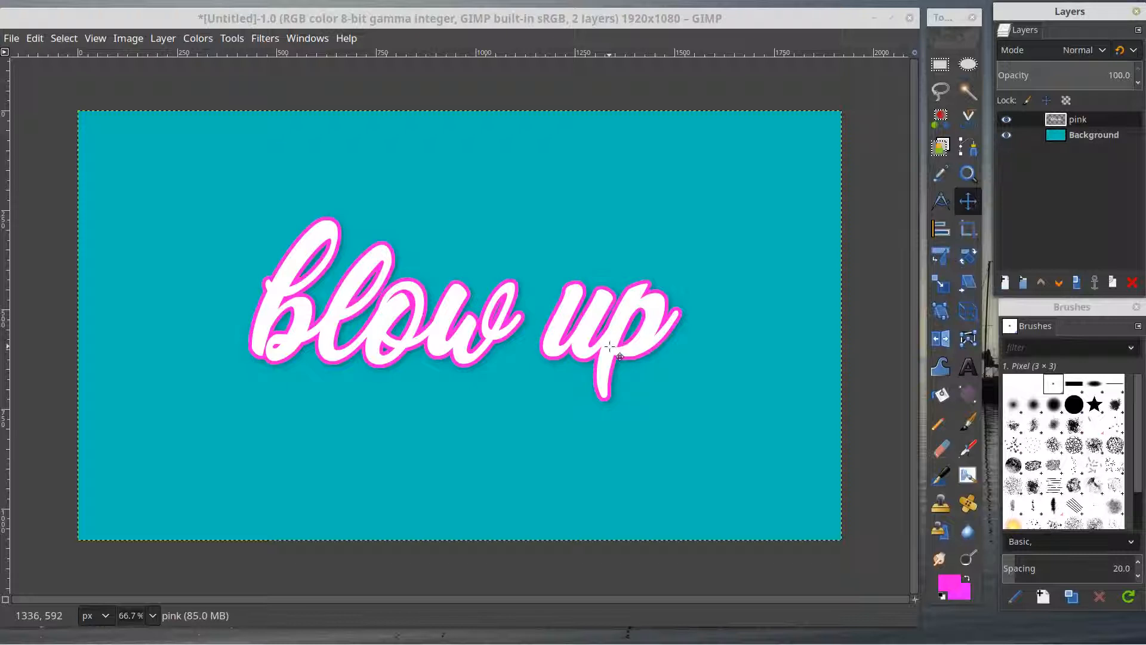
# Try to move the merged pink text layer slightly with the Move tool, and undo the move.
pyautogui.moveTo(609, 347)
pyautogui.mouseDown()
pyautogui.moveTo(612, 312)
pyautogui.moveTo(605, 341)
pyautogui.mouseUp()
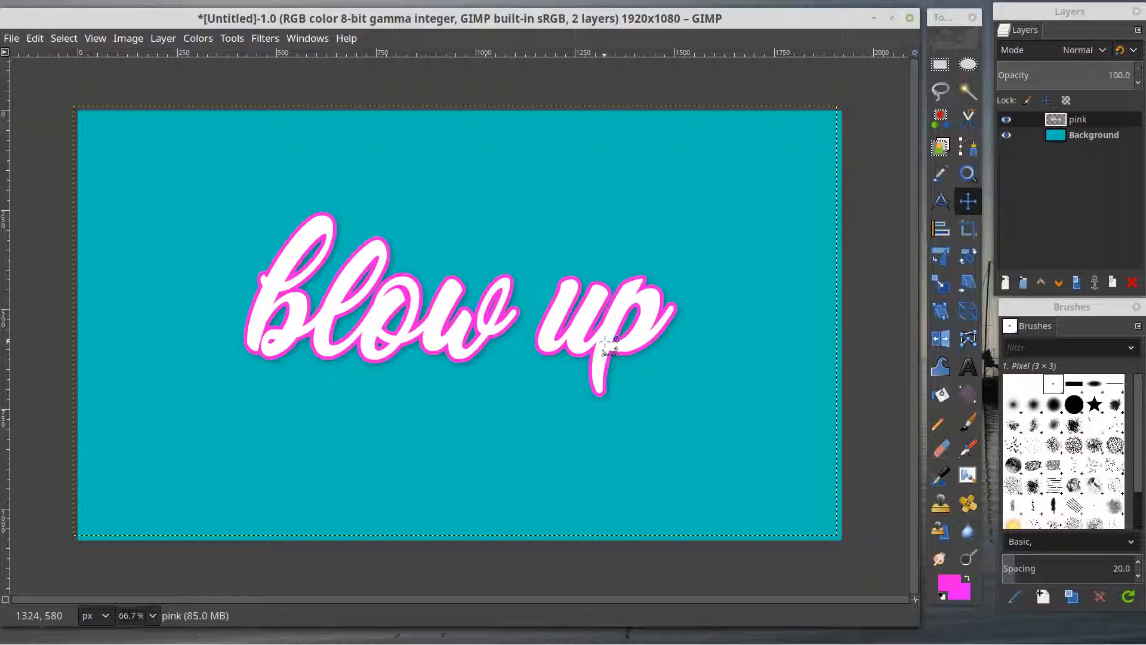
pyautogui.hotkey('ctrl', 'z')
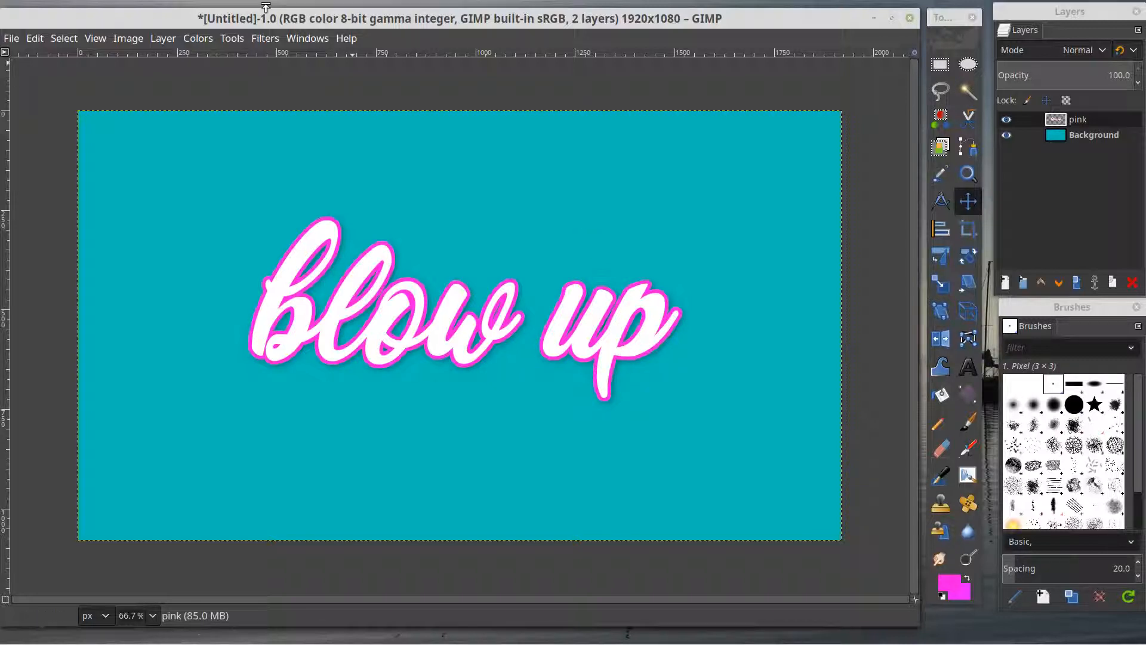
# Start a Perspective transform on the pink layer, pulling its upper-left corner outward and down and its lower-left corner inward and down.
pyautogui.click(234, 38)
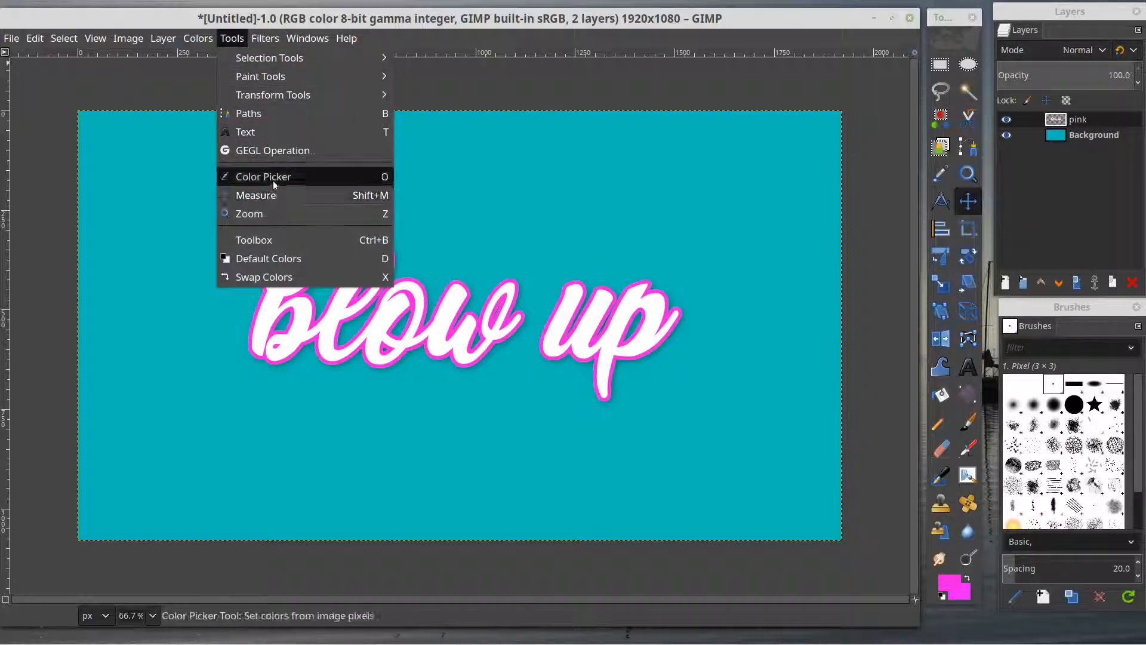
pyautogui.moveTo(336, 96)
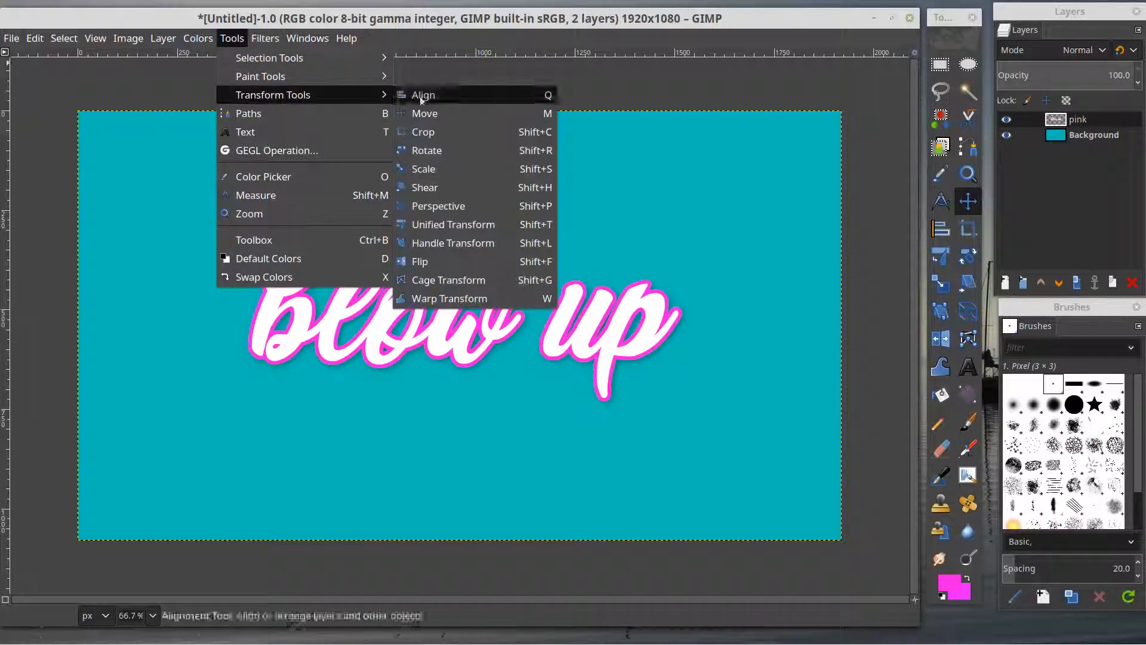
pyautogui.click(672, 241)
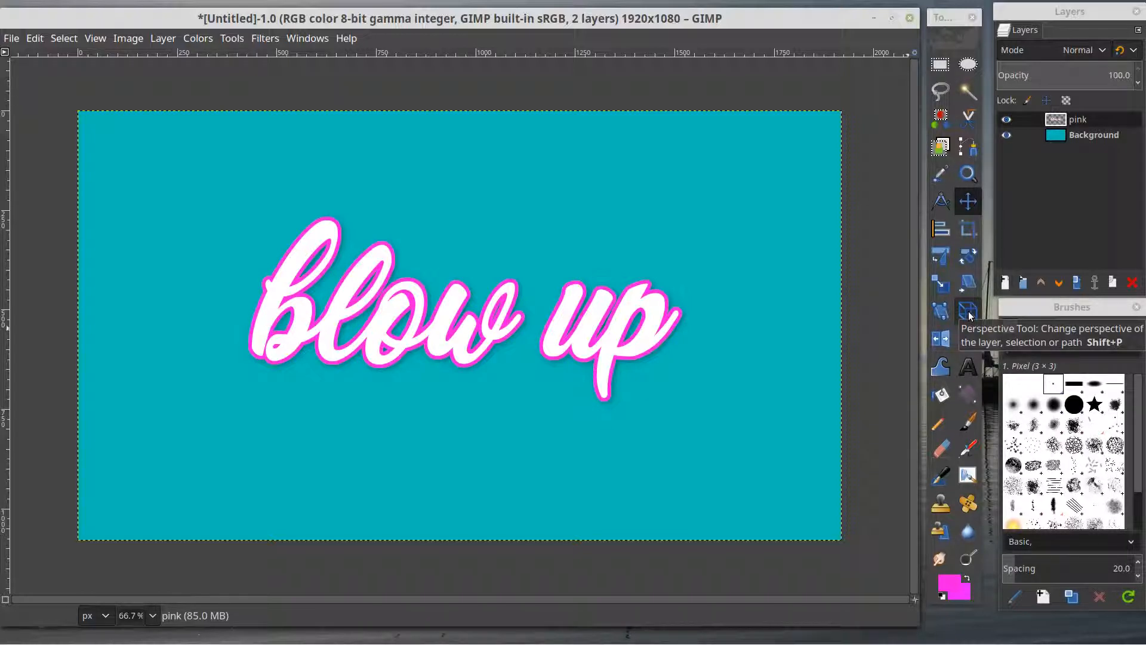
pyautogui.hotkey('shift', 'p')
pyautogui.click(637, 227)
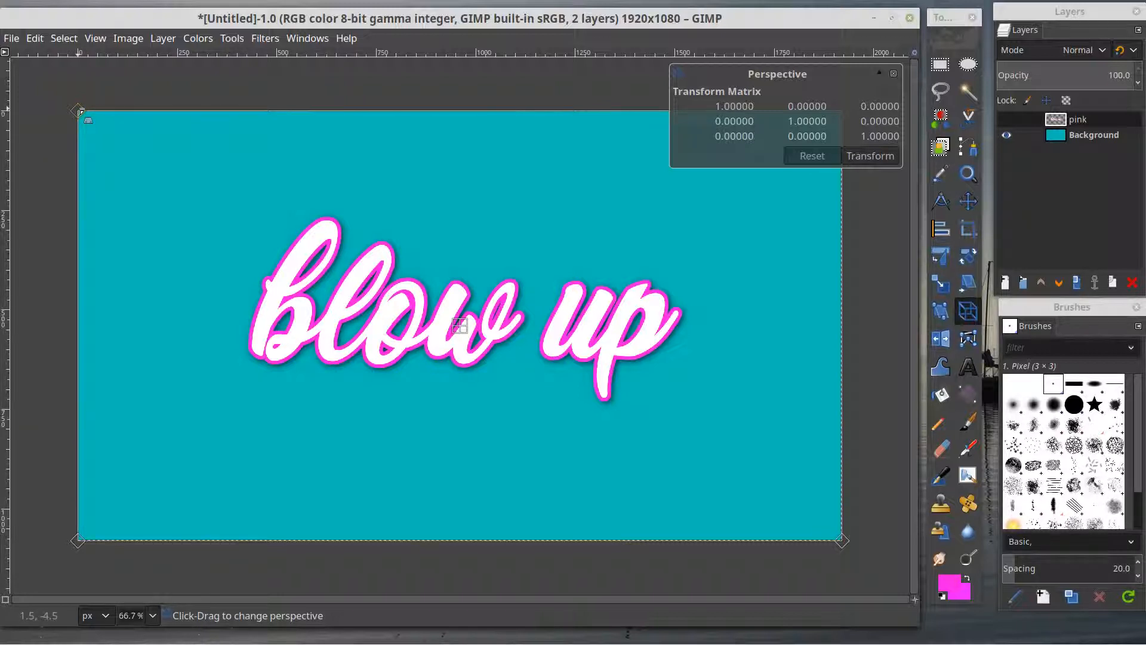
pyautogui.moveTo(80, 111); pyautogui.dragTo(49, 186)
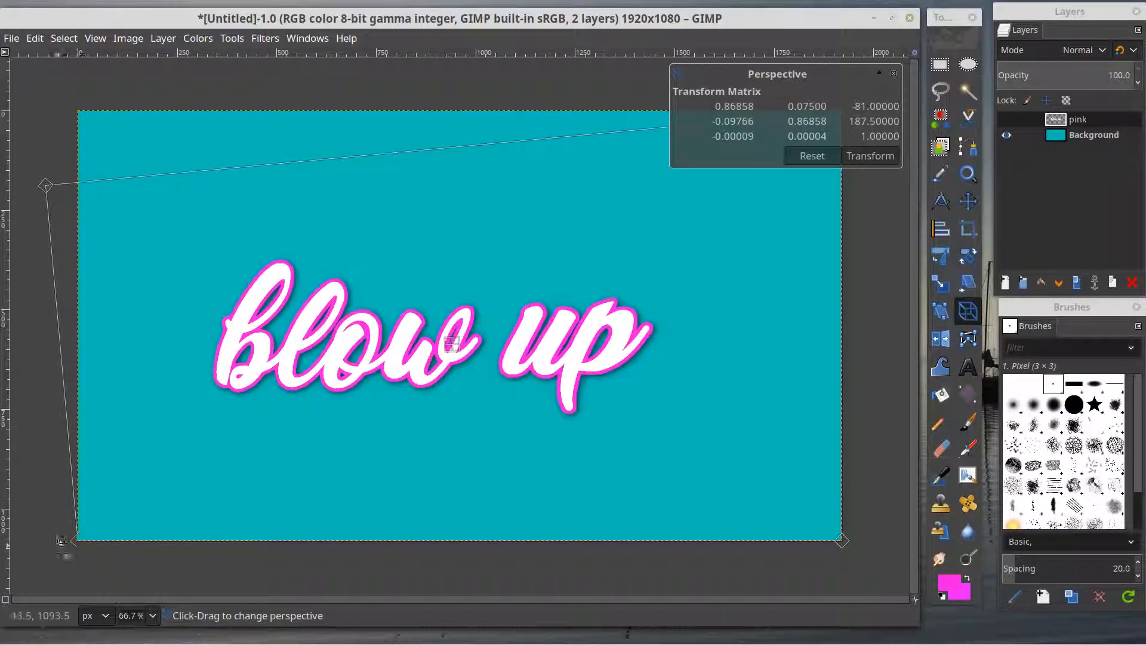
pyautogui.moveTo(76, 539); pyautogui.dragTo(280, 623)
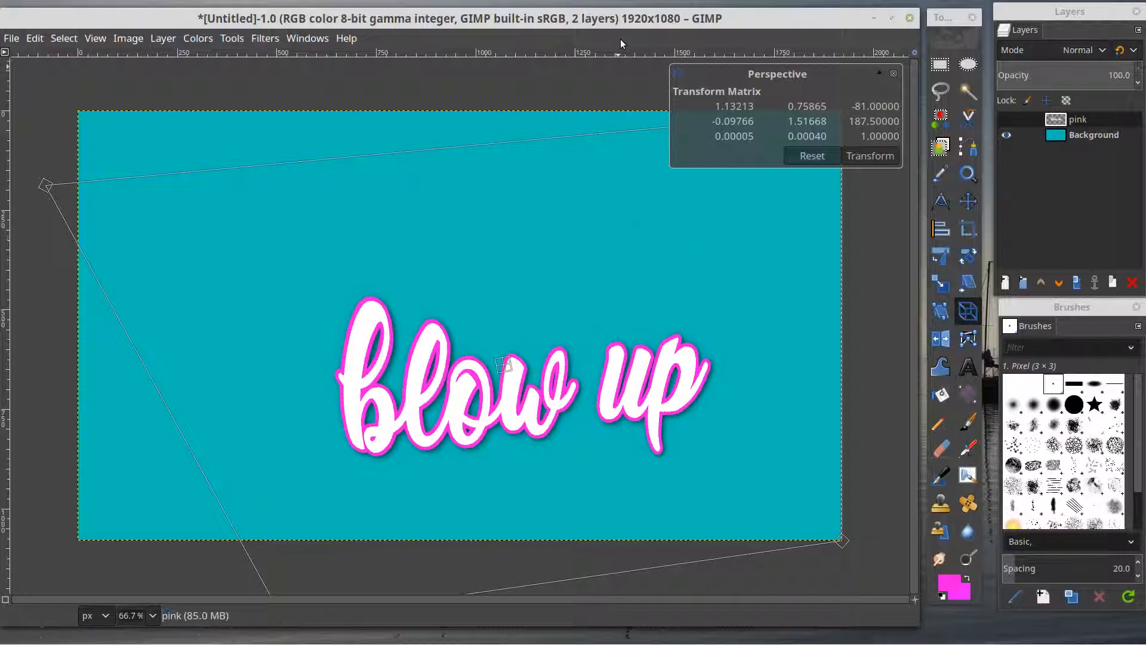
# Pull the layer's right corners inward and its left corners outward so the text tapers from a large "blow" to a small "up".
pyautogui.moveTo(608, 131); pyautogui.dragTo(417, 91)
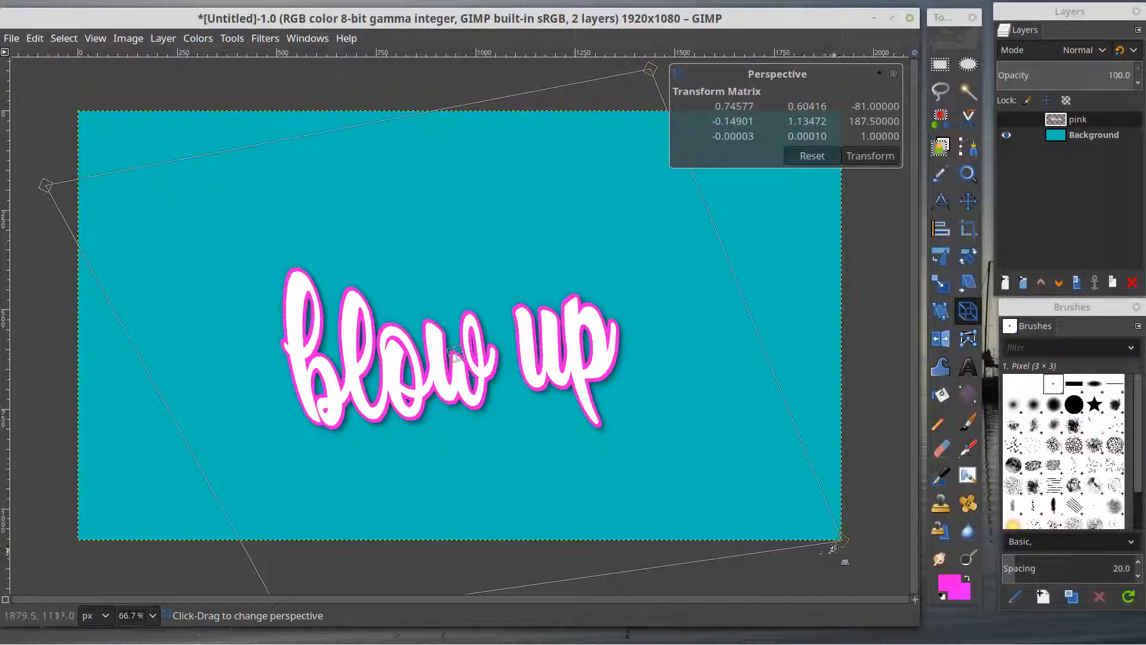
pyautogui.moveTo(834, 548); pyautogui.dragTo(753, 377)
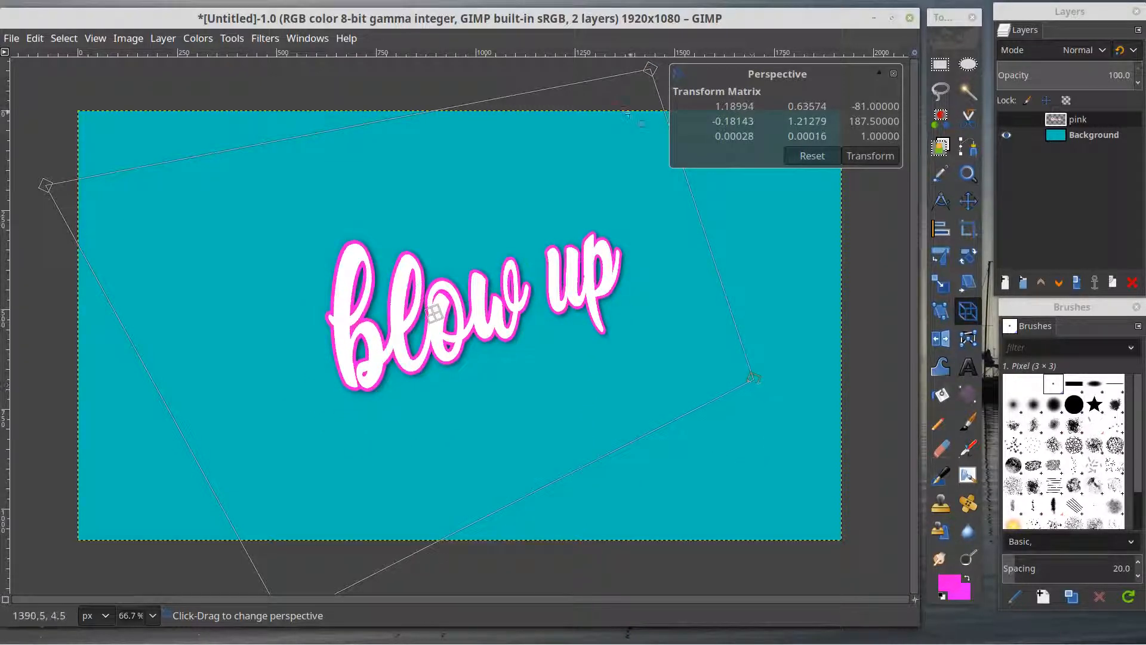
pyautogui.moveTo(650, 71); pyautogui.dragTo(638, 222)
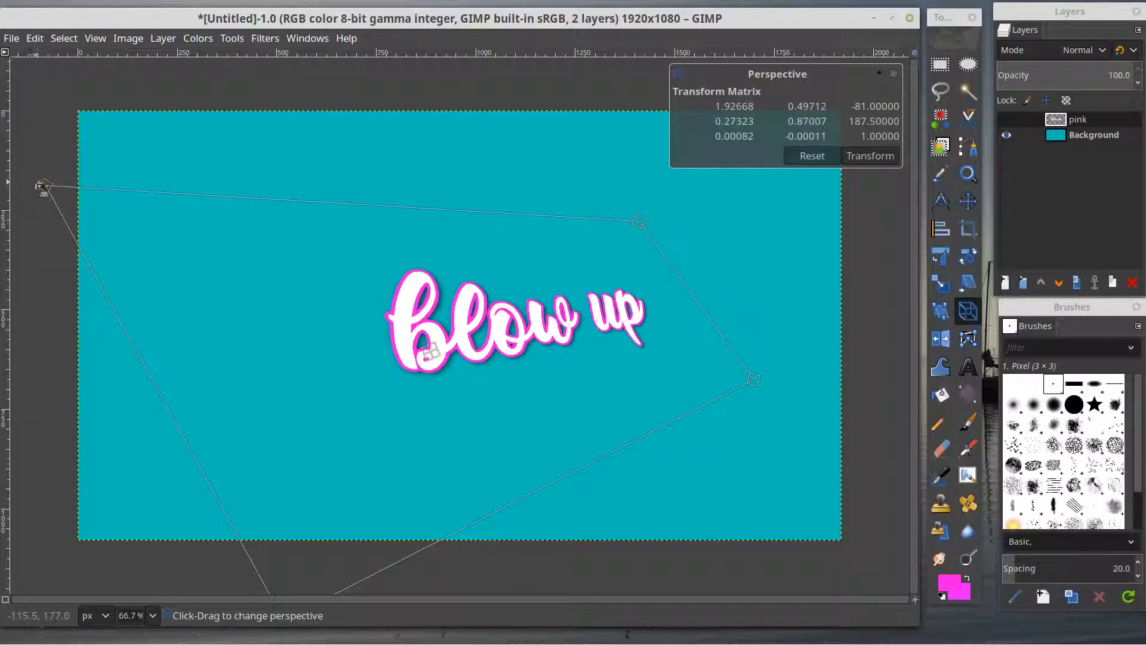
pyautogui.moveTo(37, 182); pyautogui.dragTo(2, 134)
pyautogui.moveTo(155, 155); pyautogui.dragTo(2, 99)
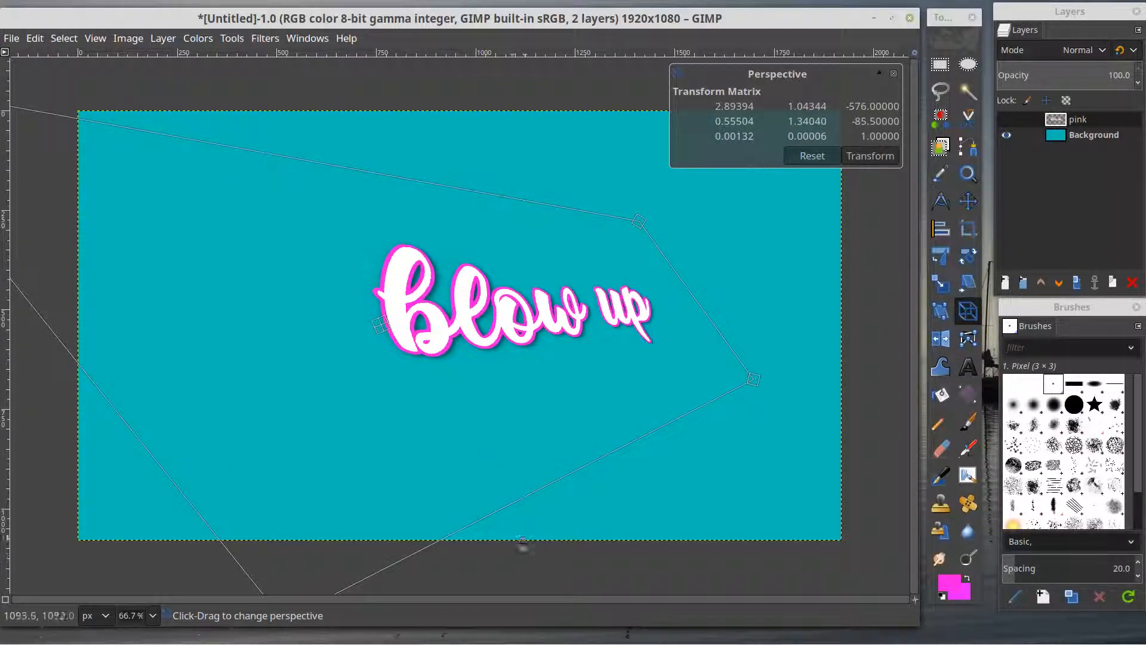
pyautogui.moveTo(503, 507); pyautogui.dragTo(262, 619)
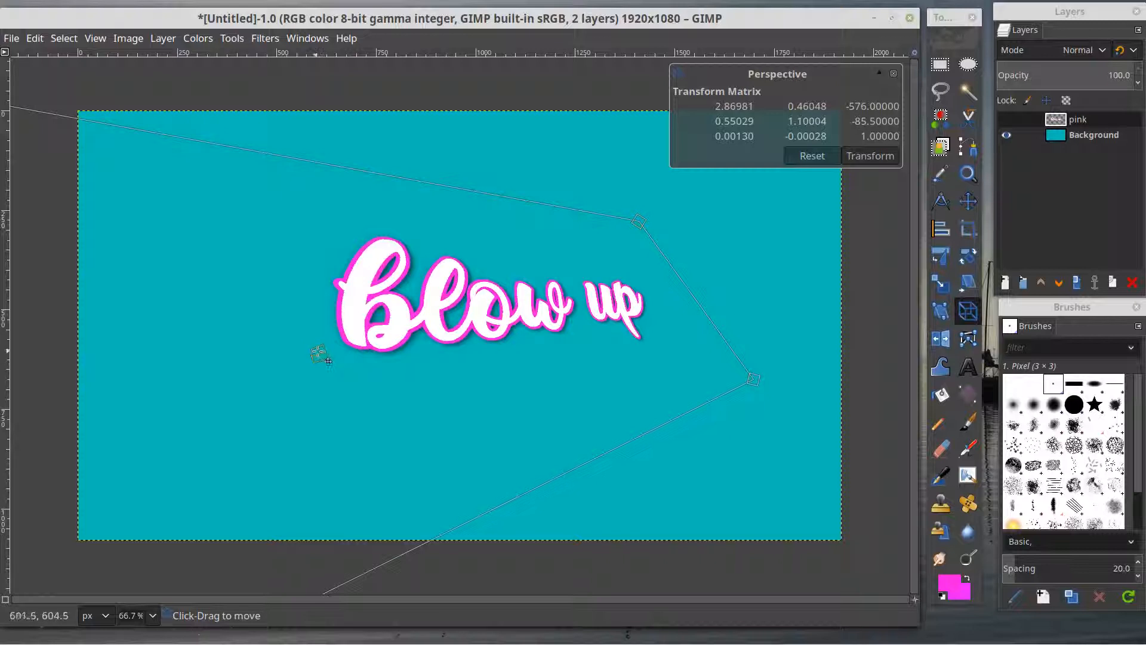
# Widen the right side of the perspective frame, recenter the text on the teal background, and apply the transform.
pyautogui.moveTo(319, 355); pyautogui.dragTo(309, 419)
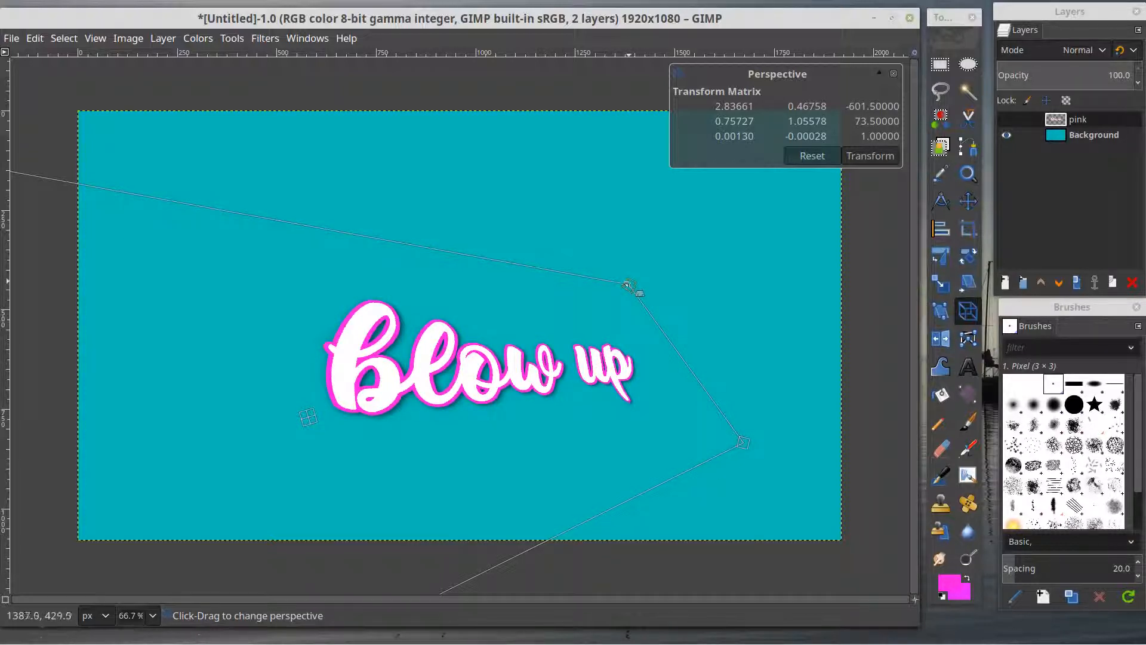
pyautogui.moveTo(626, 285); pyautogui.dragTo(625, 156)
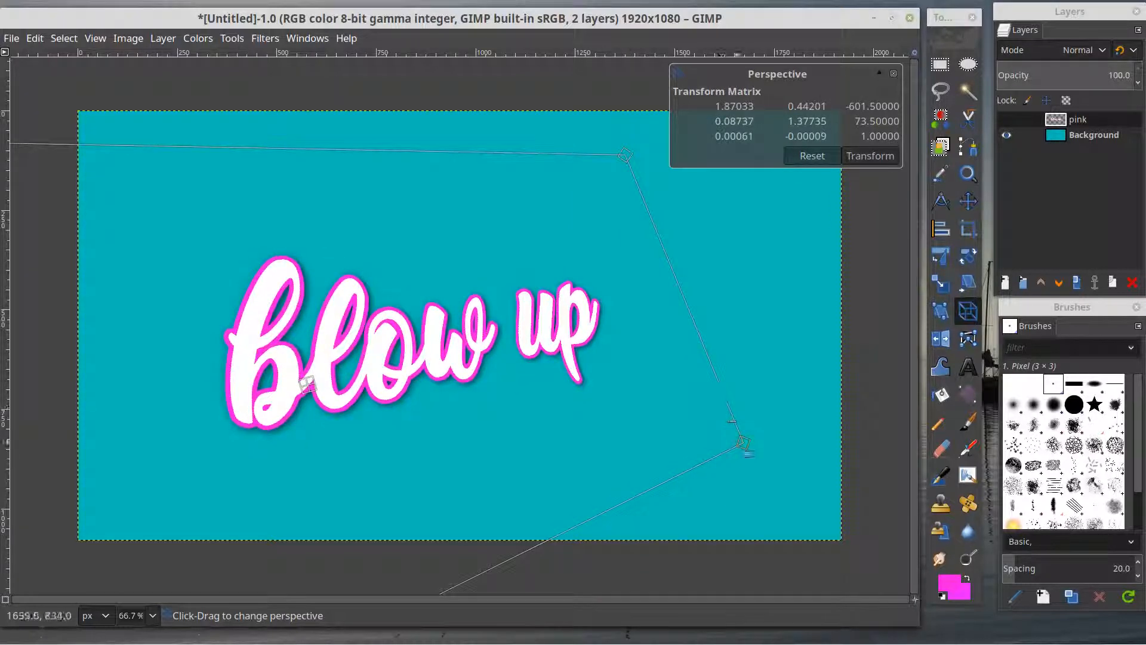
pyautogui.moveTo(741, 442); pyautogui.dragTo(860, 463)
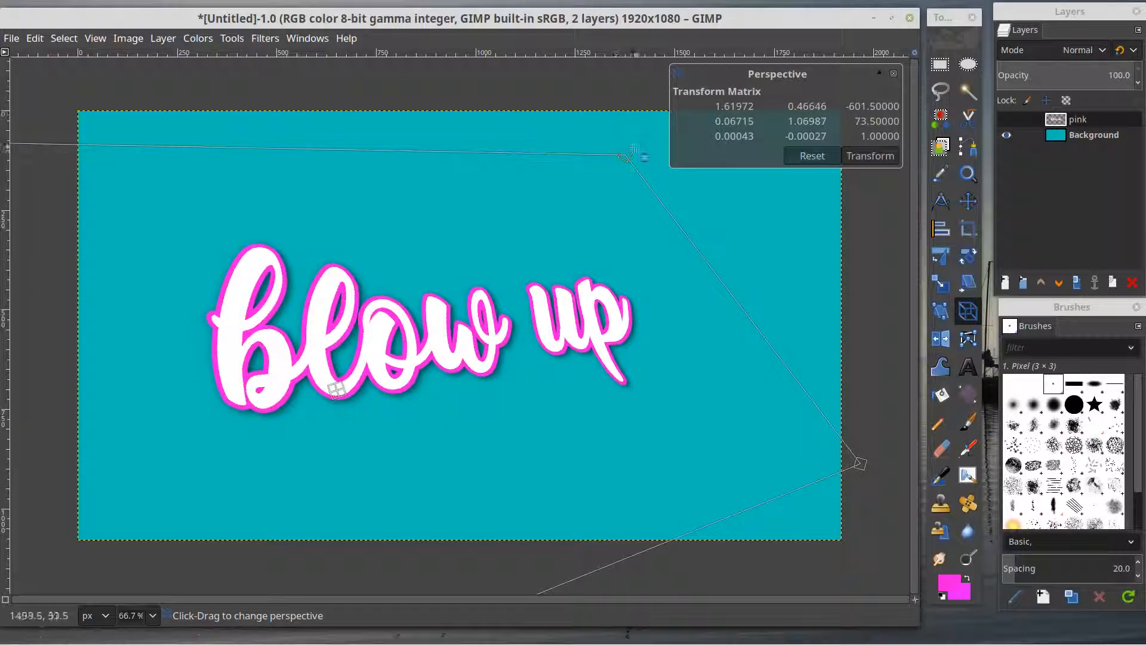
pyautogui.moveTo(626, 156); pyautogui.dragTo(691, 132)
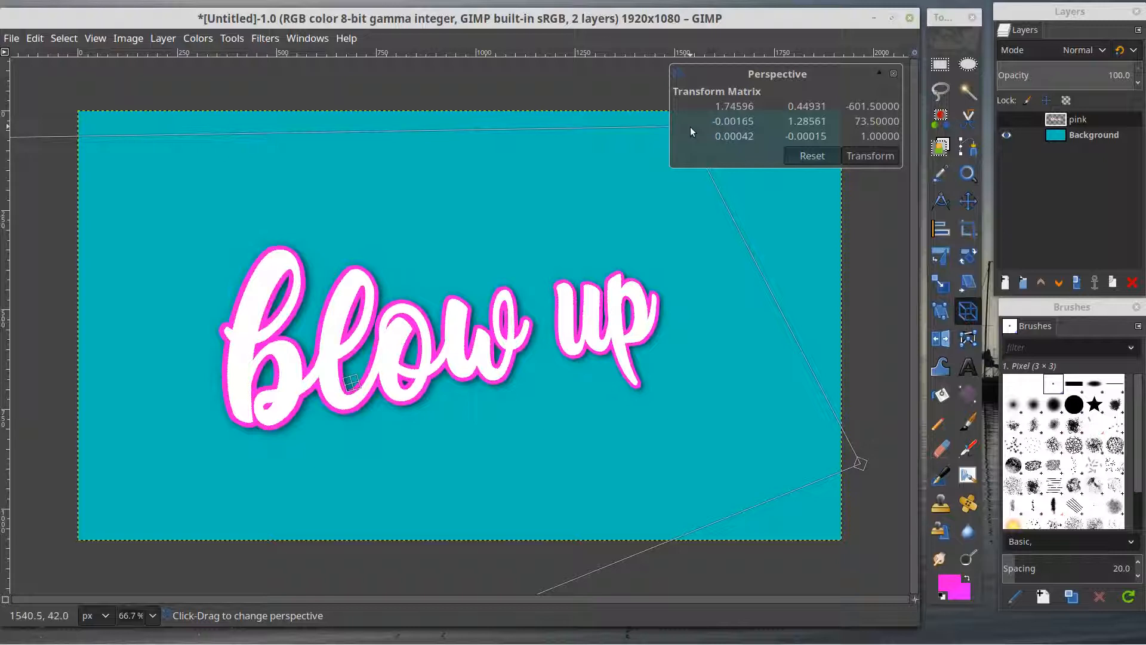
pyautogui.moveTo(365, 393); pyautogui.dragTo(402, 378)
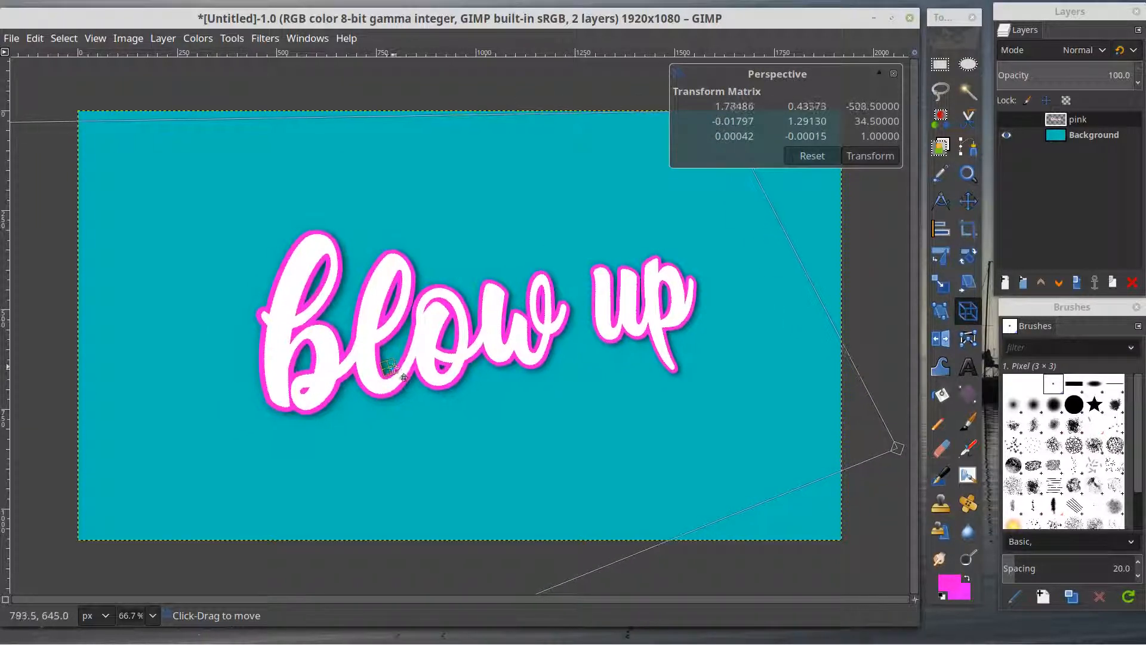
pyautogui.click(870, 155)
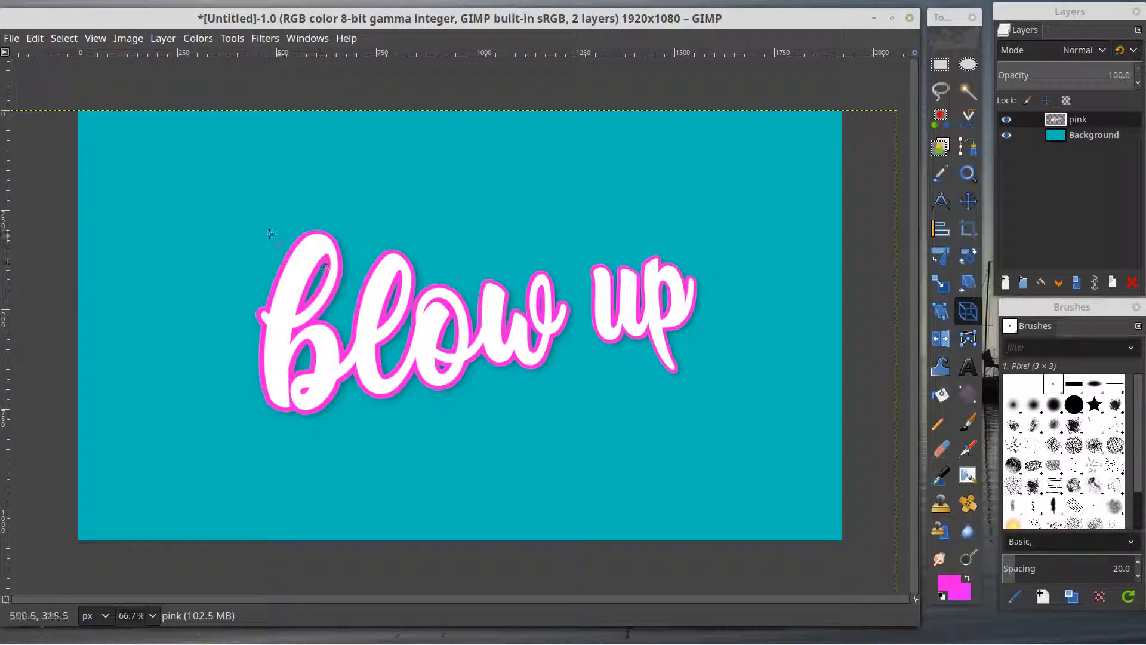
# Export the image as nice.png to the Documents folder with compression level 9, replacing the existing file.
pyautogui.click(15, 37)
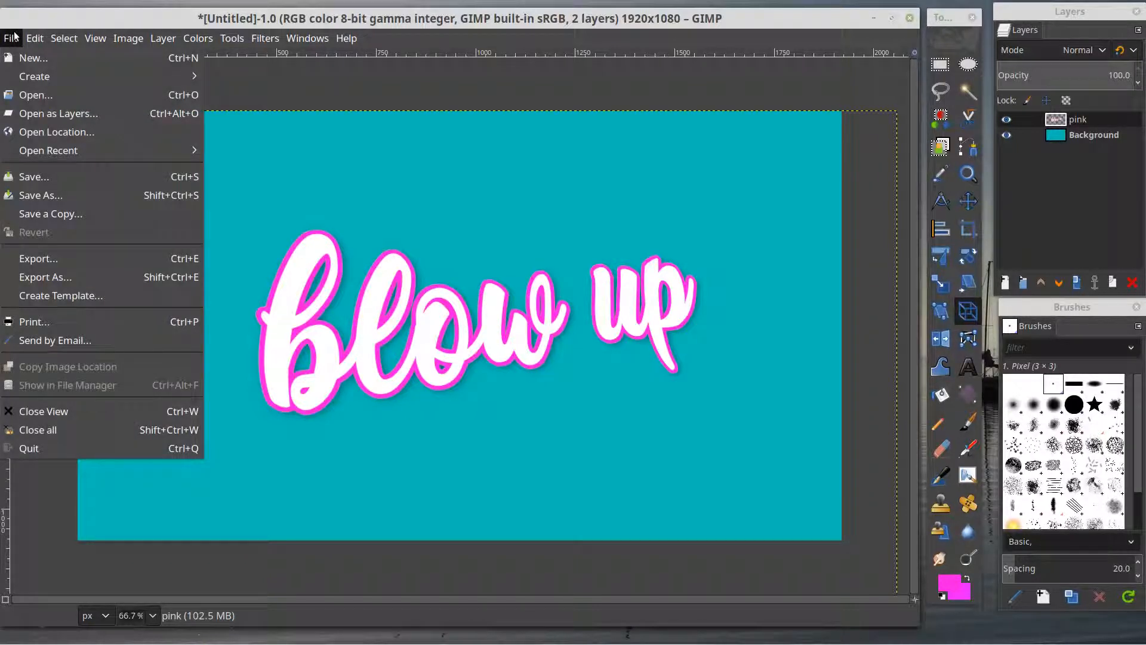
pyautogui.click(54, 277)
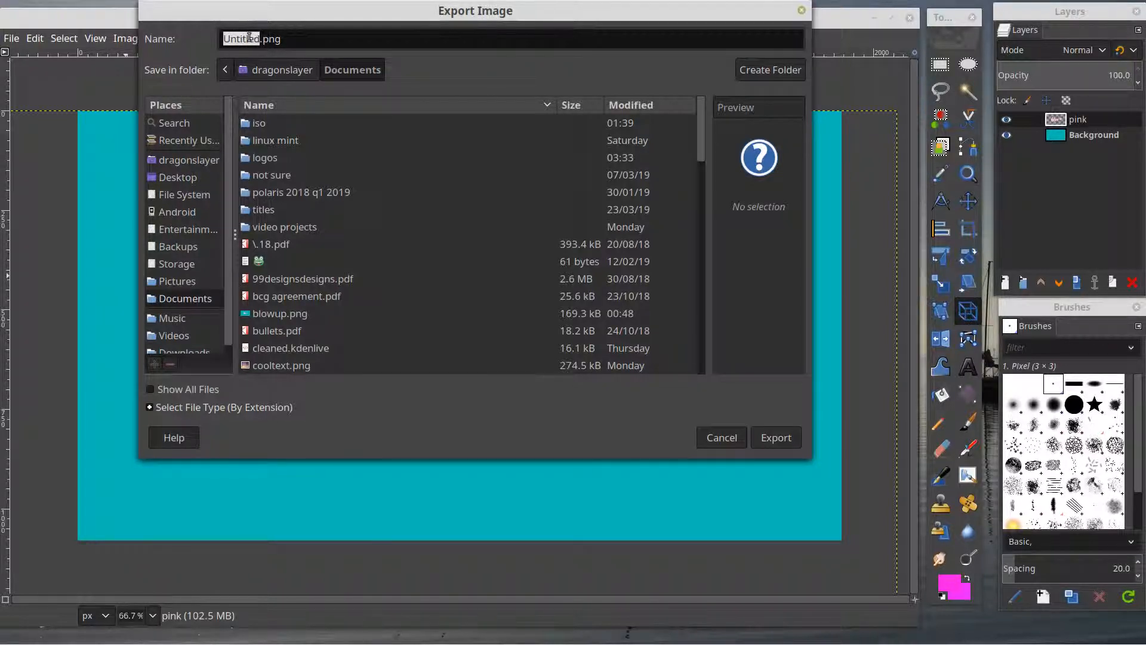
pyautogui.write('nice')
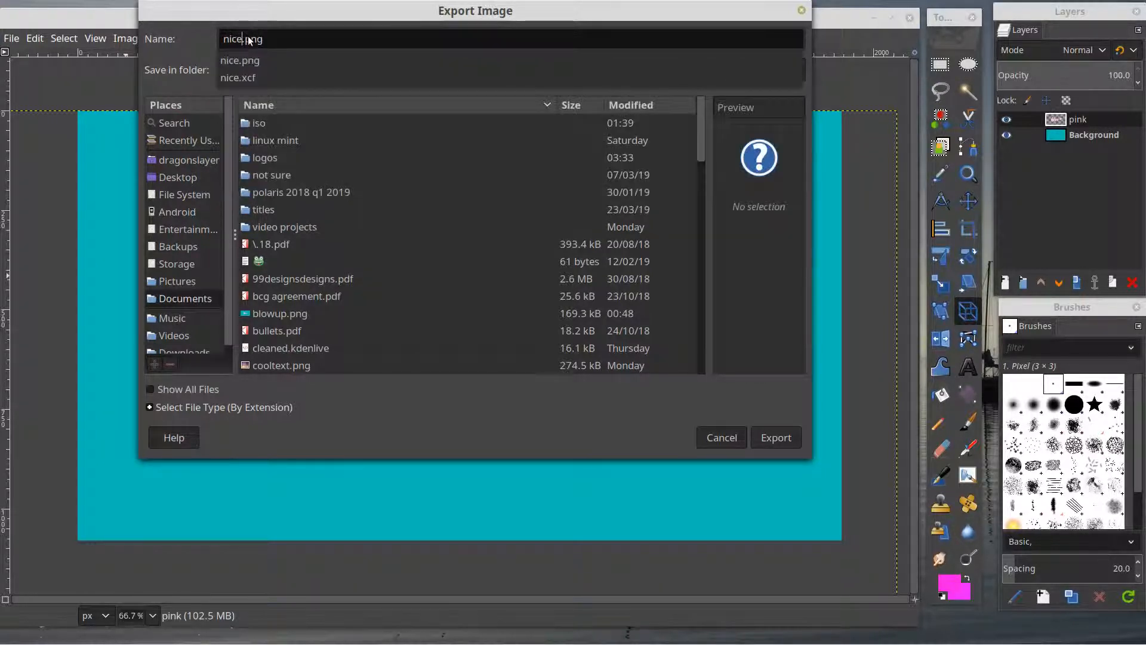
pyautogui.press('Return')
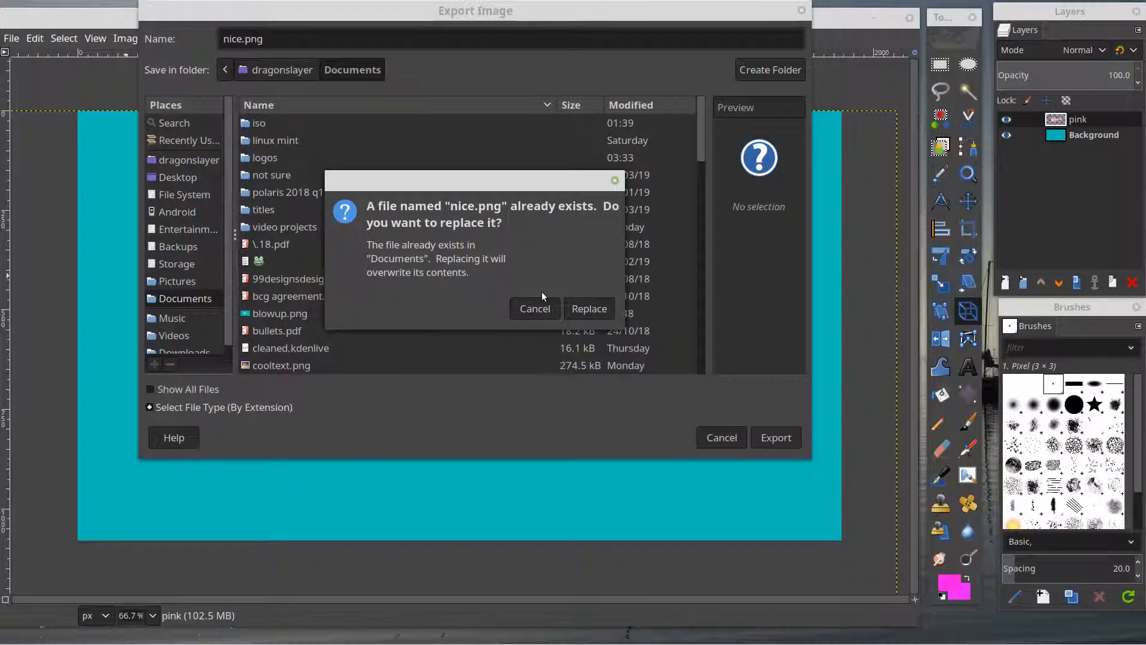
pyautogui.click(580, 307)
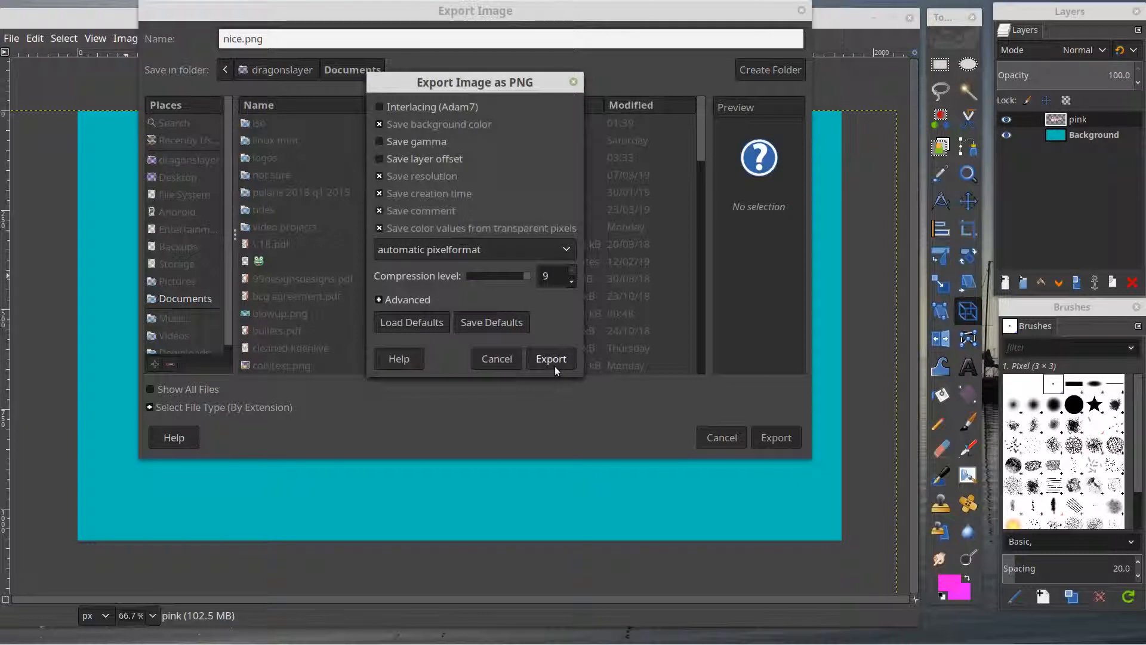
pyautogui.click(554, 361)
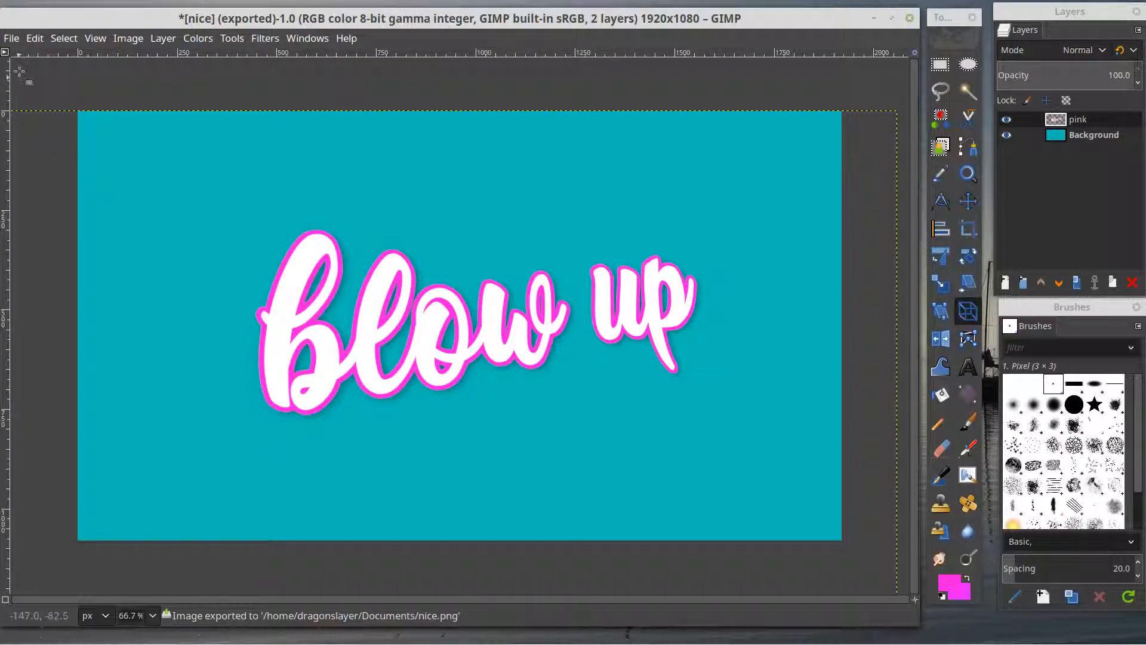
# Save the project as nice.xcf in the Documents folder, replacing the existing file.
pyautogui.click(12, 39)
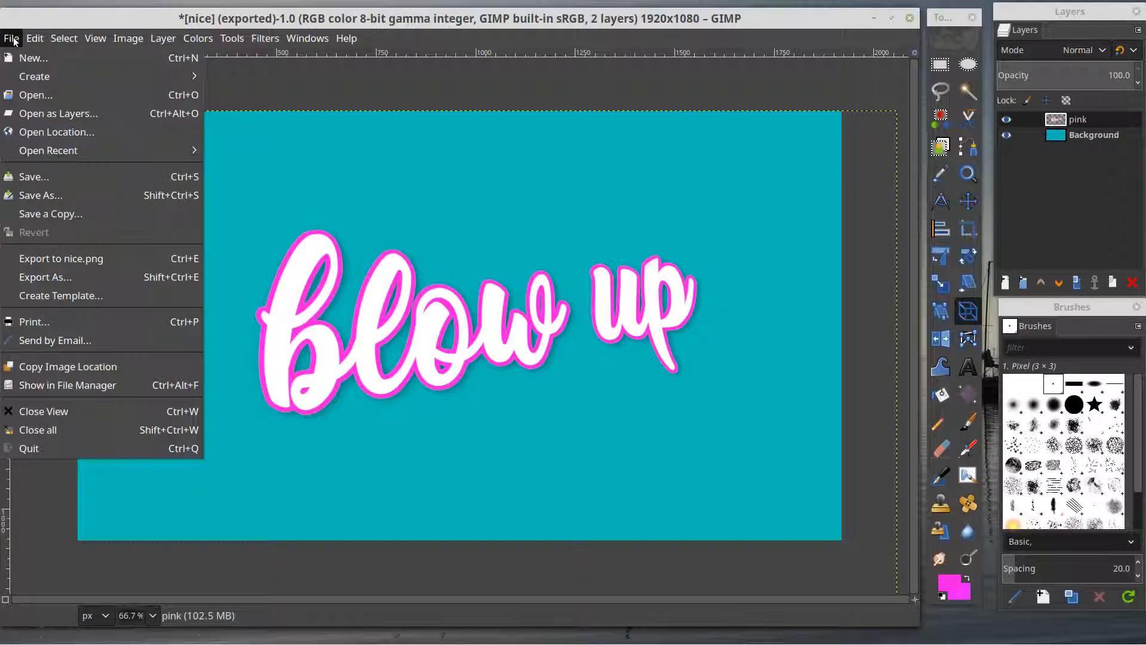
pyautogui.click(56, 195)
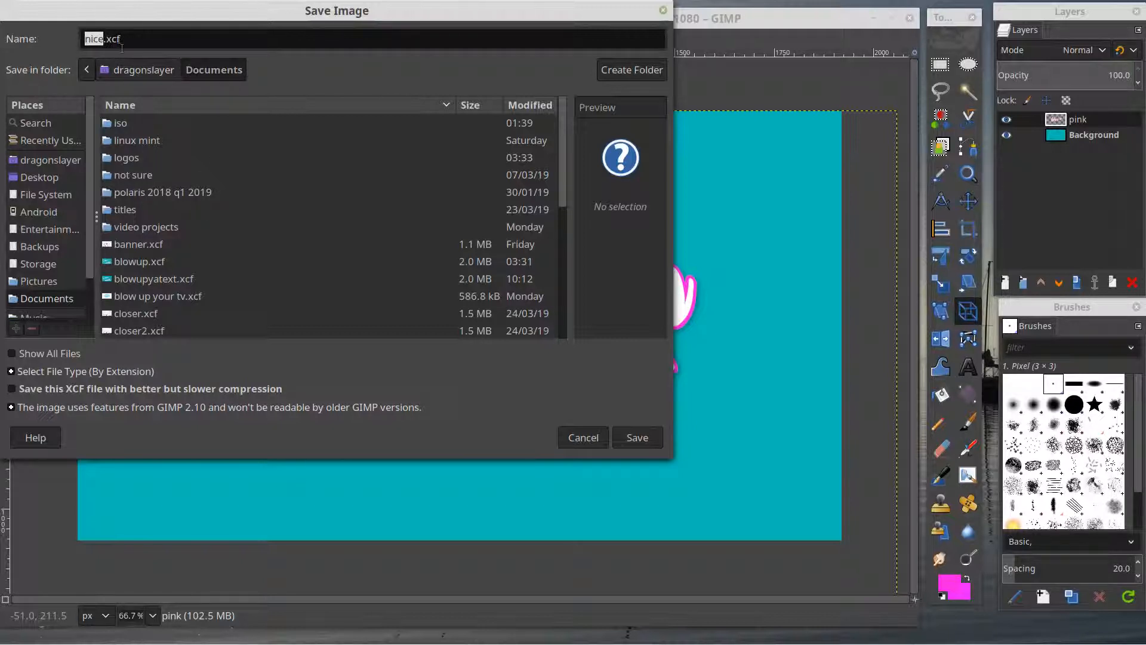
pyautogui.click(637, 436)
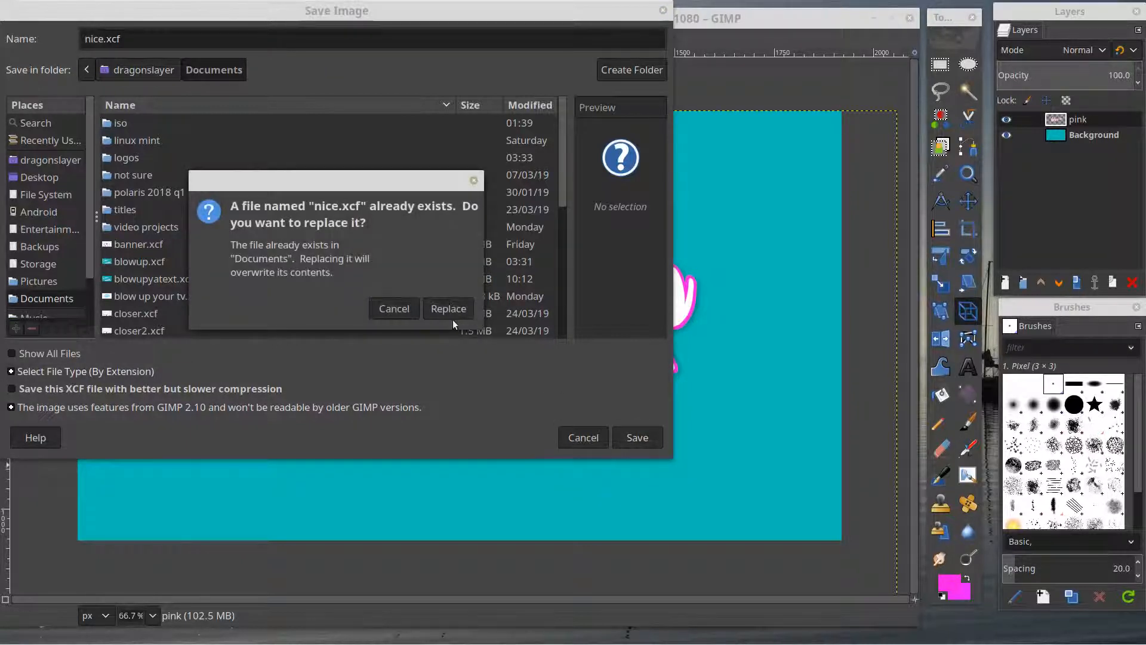
pyautogui.click(450, 313)
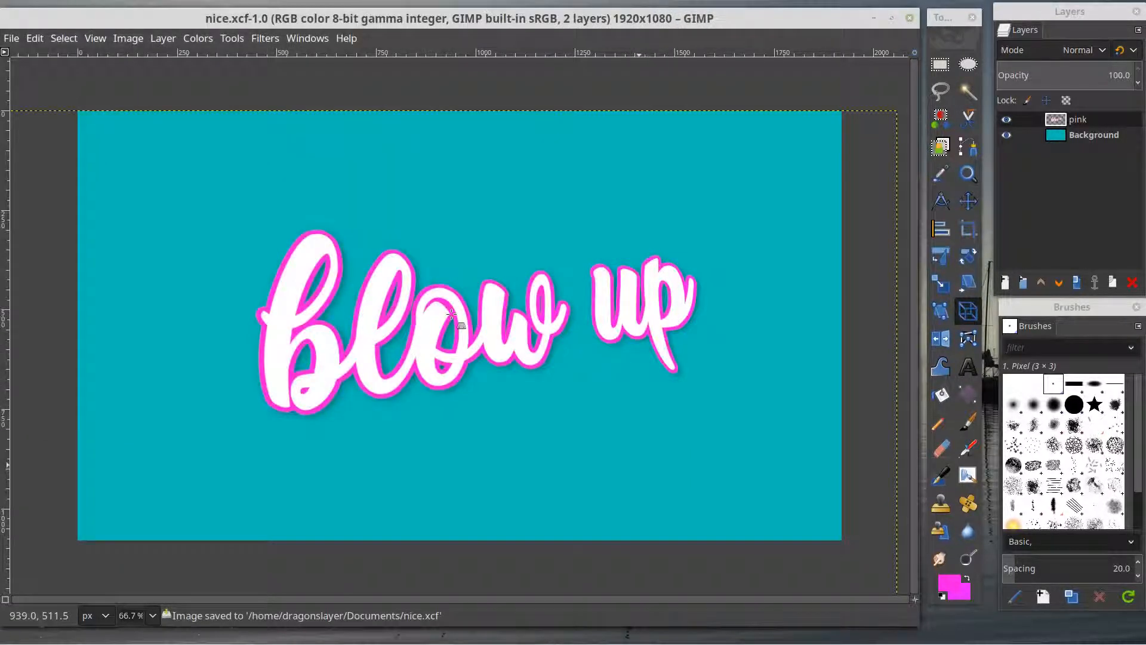